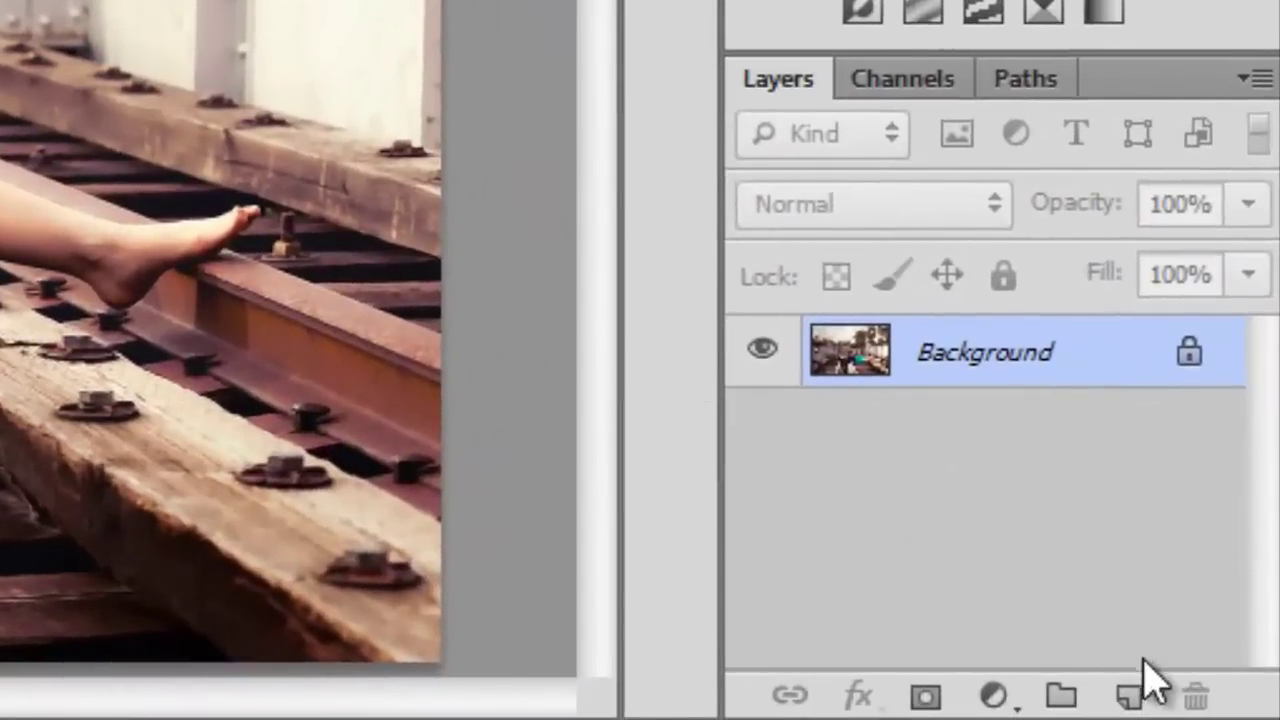
Add a new empty layer and set the foreground colour to black.
left_click(1132, 698)
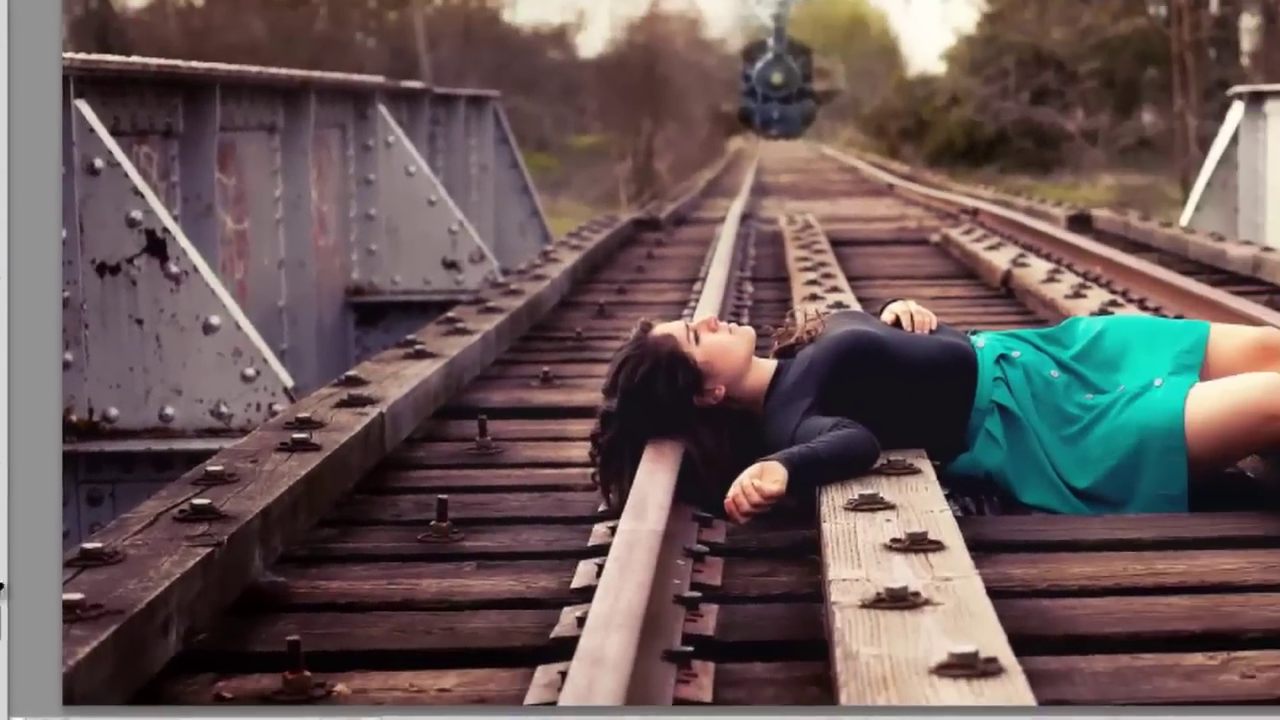
left_click(24, 719)
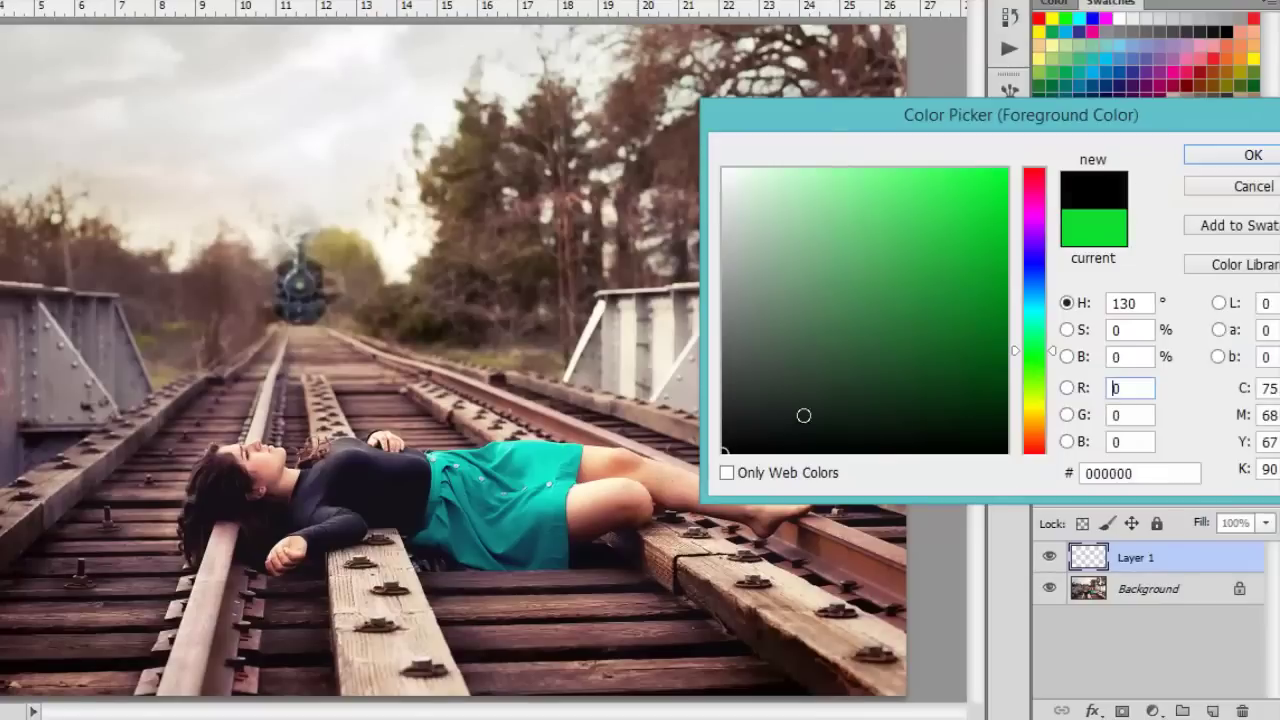
left_click(1250, 157)
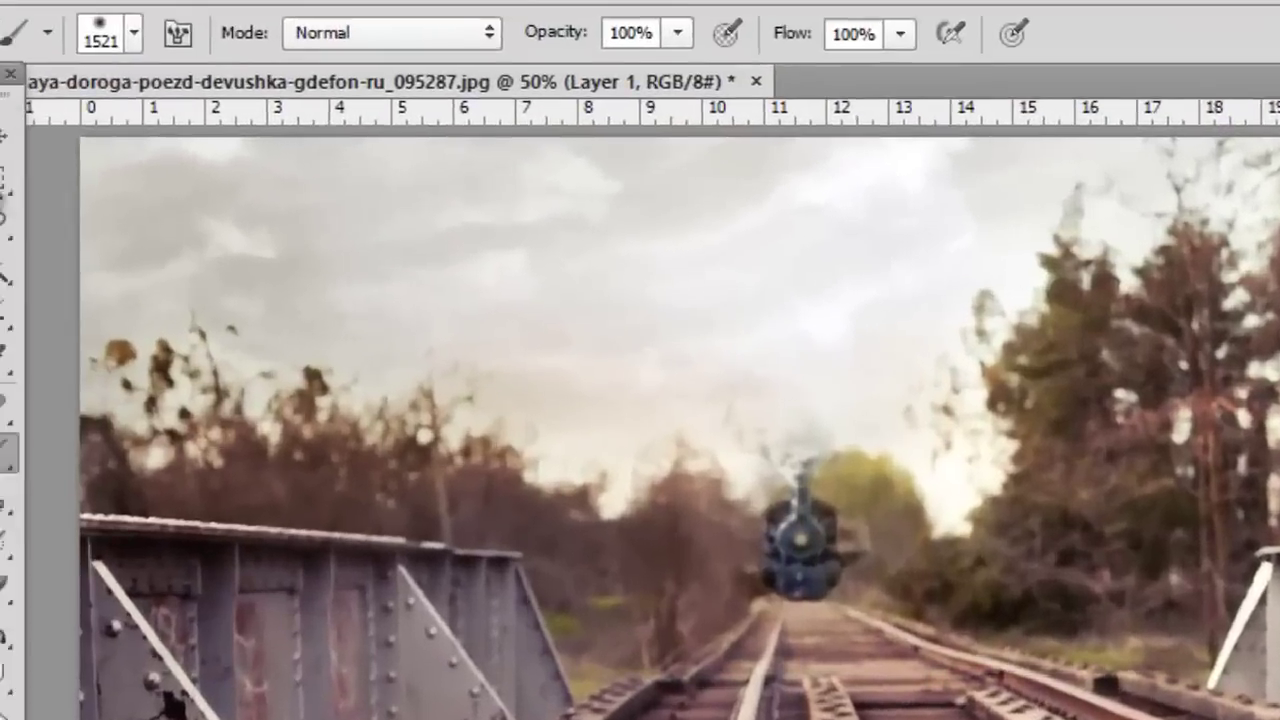
Select the Brush tool with a 300 px soft round tip at 0% hardness.
left_click(36, 155)
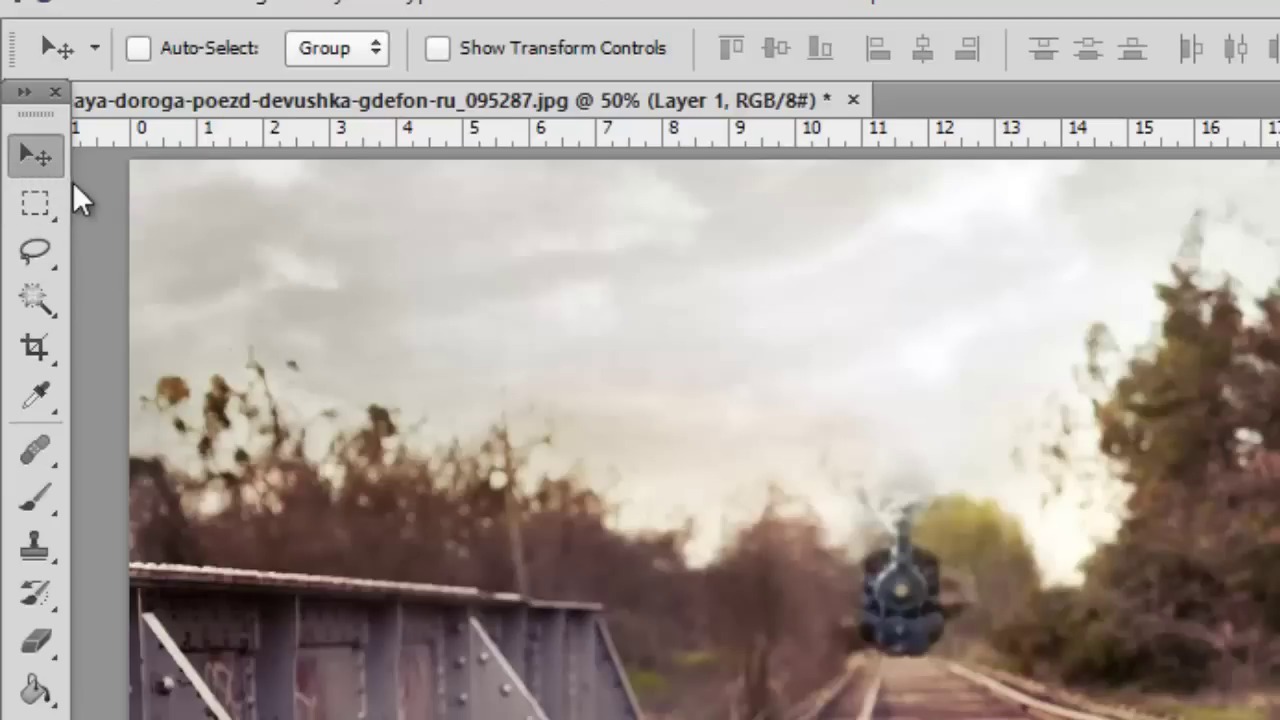
left_click(36, 498)
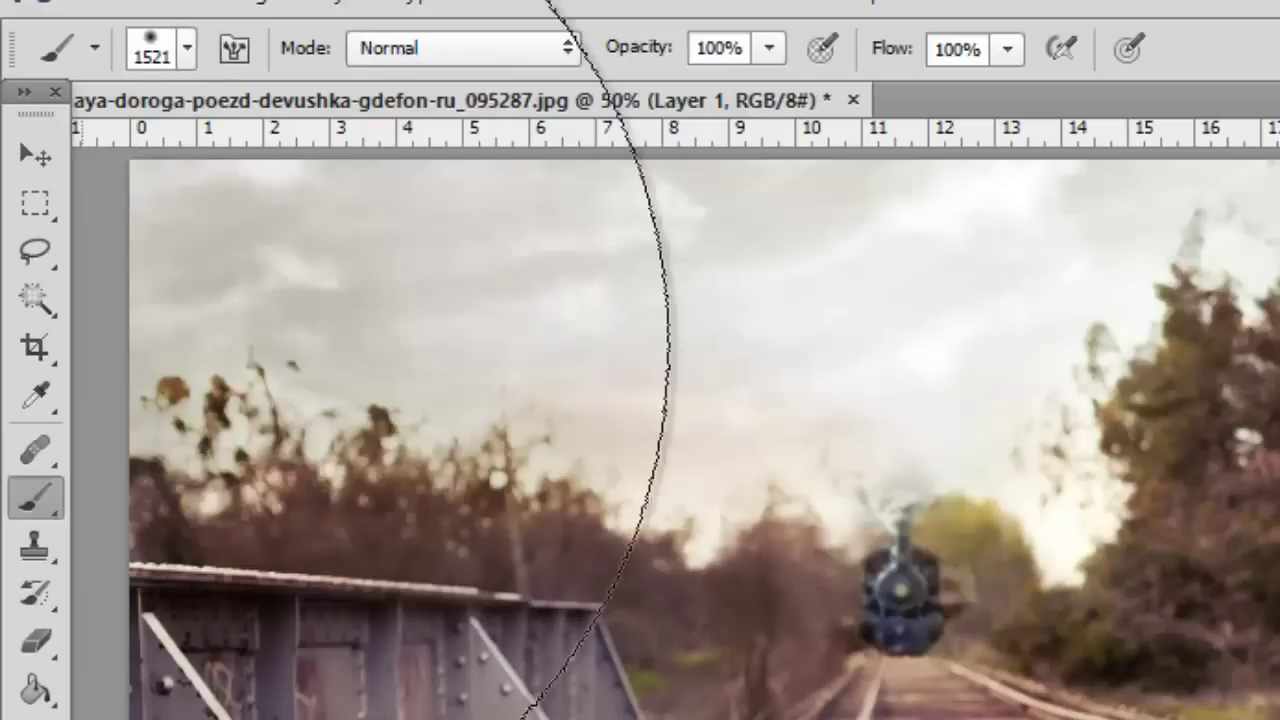
left_click(169, 65)
mouse_move(324, 165)
left_mouse_down()
mouse_move(294, 168)
mouse_move(357, 167)
left_mouse_up()
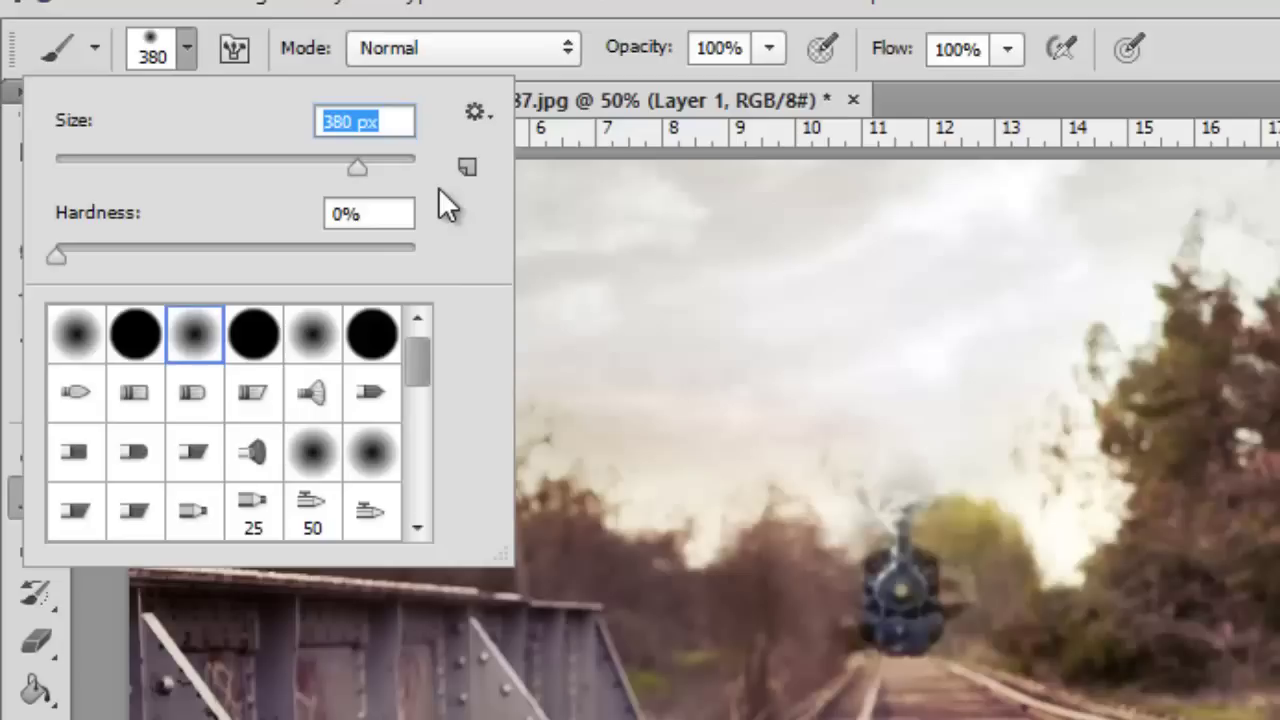
type("300")
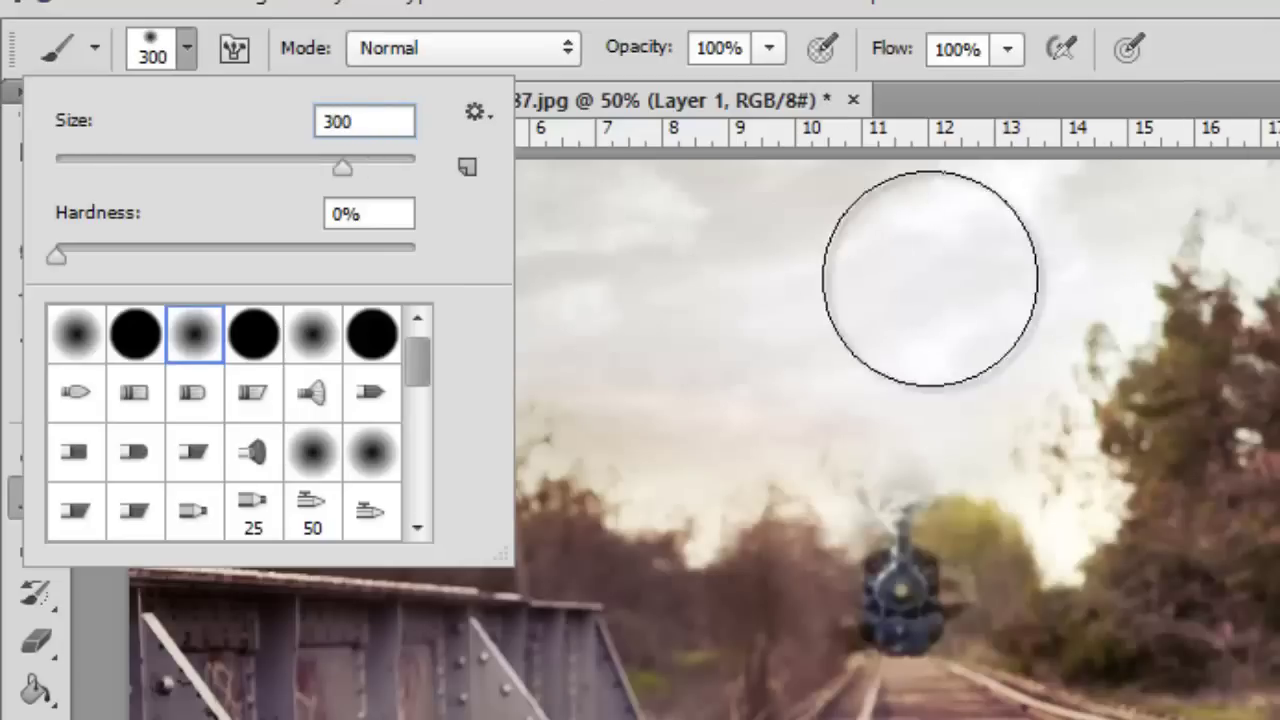
left_click(214, 334)
key("Return")
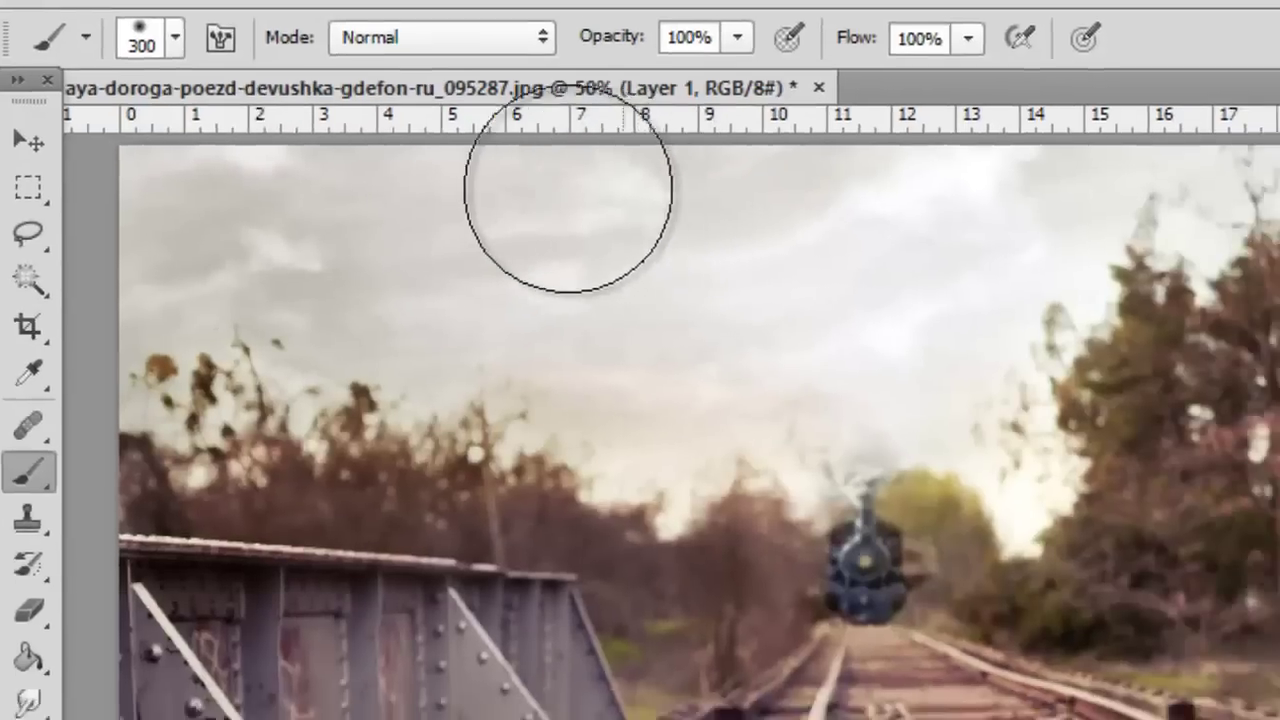
Paint soft black over the upper sky, down the left edge and along the top.
left_click_drag(500, 250, 615, 245)
mouse_move(415, 125)
left_mouse_down()
mouse_move(214, 179)
mouse_move(155, 146)
mouse_move(105, 189)
mouse_move(136, 302)
left_mouse_up()
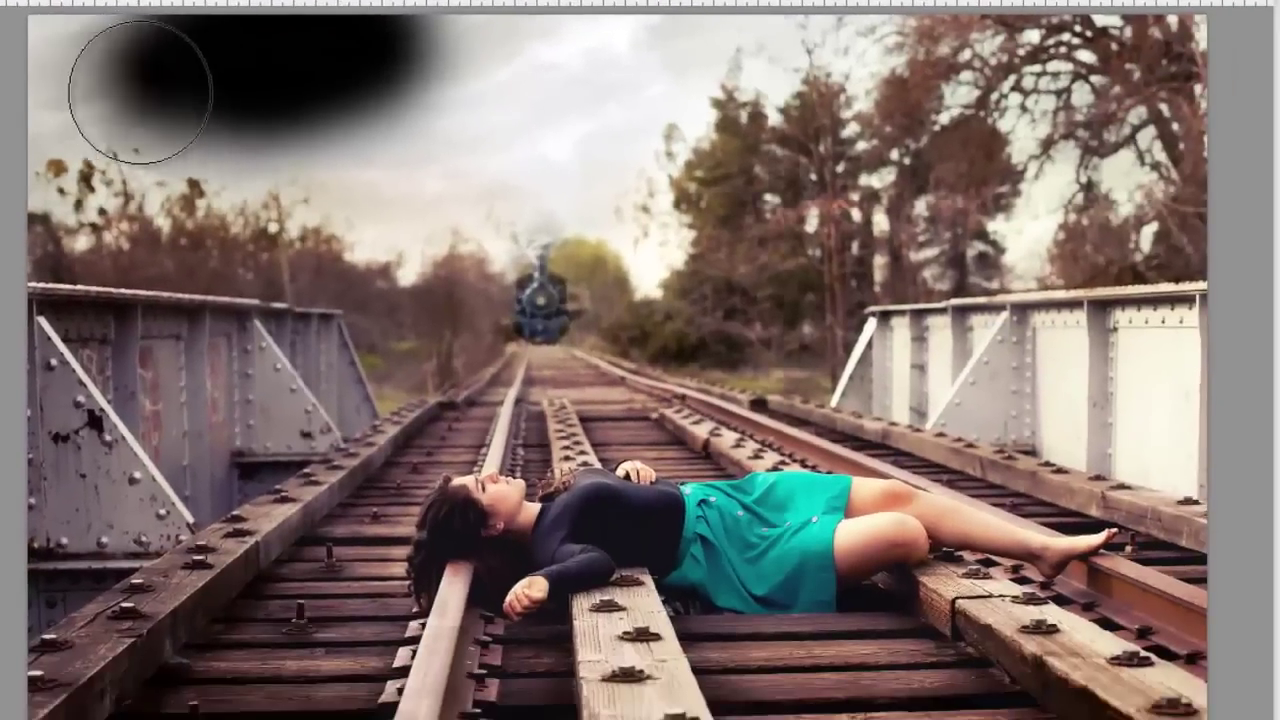
mouse_move(70, 197)
left_mouse_down()
mouse_move(6, 438)
mouse_move(6, 532)
mouse_move(26, 582)
mouse_move(65, 623)
mouse_move(156, 675)
mouse_move(237, 703)
mouse_move(360, 719)
mouse_move(80, 695)
left_mouse_up()
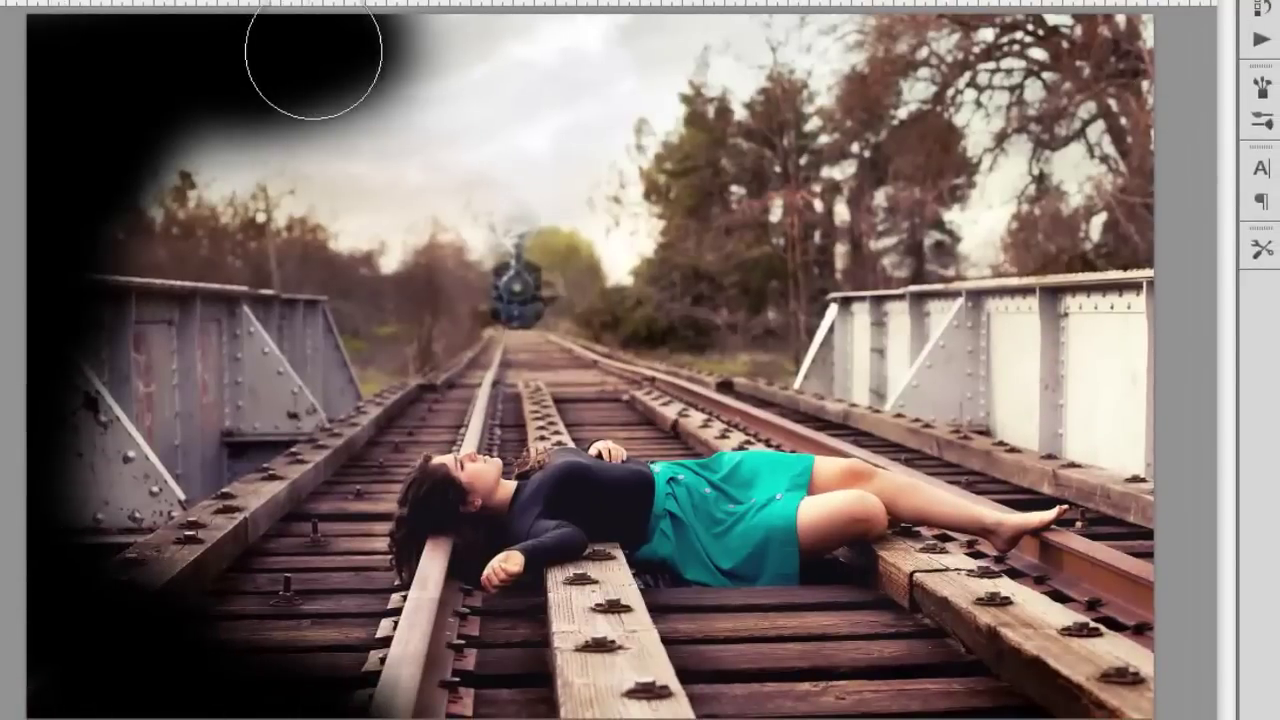
mouse_move(314, 57)
left_mouse_down()
mouse_move(500, 14)
mouse_move(650, 10)
left_mouse_up()
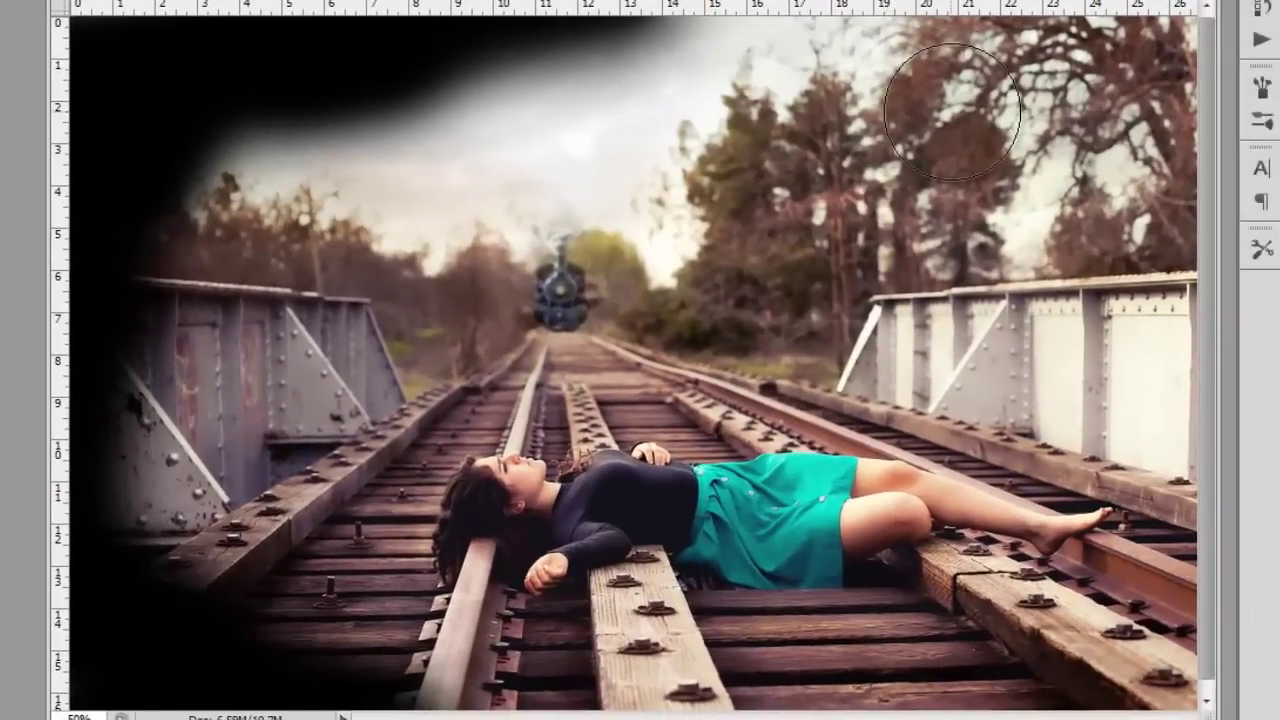
mouse_move(840, 55)
left_mouse_down()
mouse_move(914, 43)
mouse_move(885, 45)
mouse_move(1060, 80)
mouse_move(989, 51)
mouse_move(1114, 63)
mouse_move(1165, 122)
mouse_move(1149, 143)
mouse_move(1205, 290)
mouse_move(1181, 302)
mouse_move(1194, 557)
mouse_move(1114, 663)
mouse_move(1103, 651)
mouse_move(858, 690)
mouse_move(900, 700)
left_mouse_up()
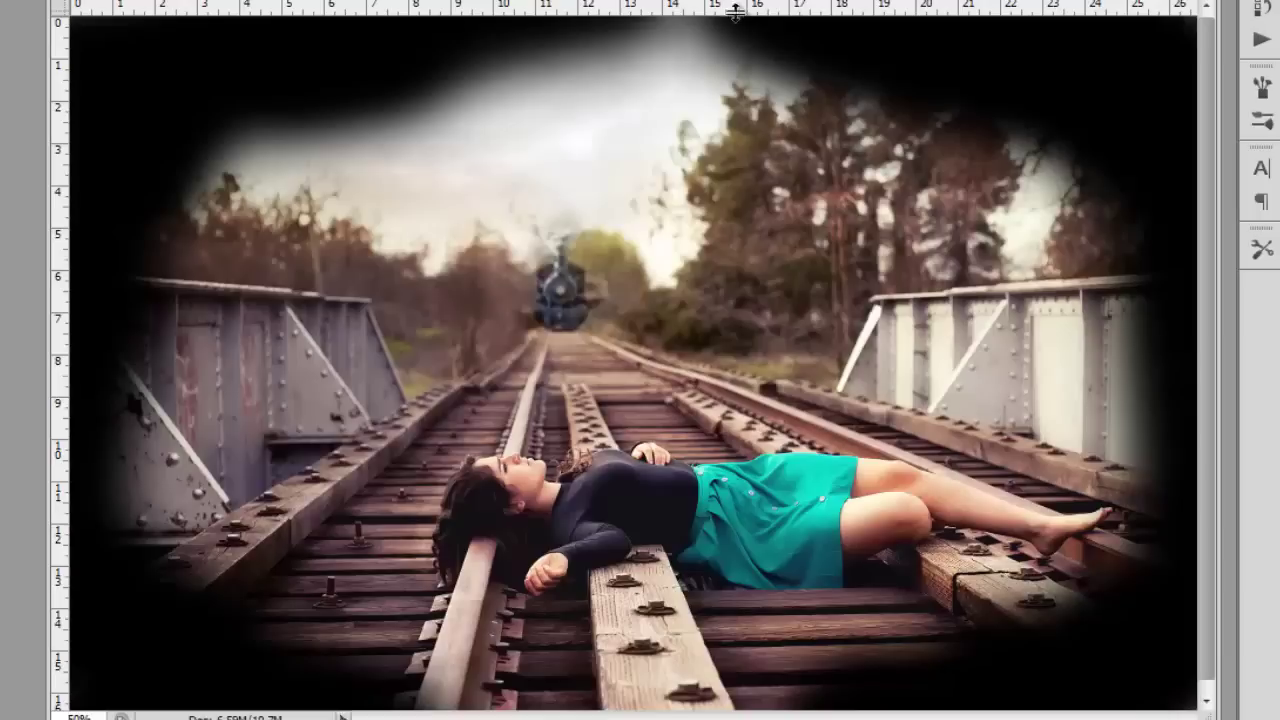
Darken the upper-right trees, bridge end and bottom planks, removing the stray guide.
mouse_move(737, 8)
left_mouse_down()
mouse_move(778, 60)
mouse_move(732, 42)
mouse_move(718, 77)
mouse_move(674, 14)
left_mouse_up()
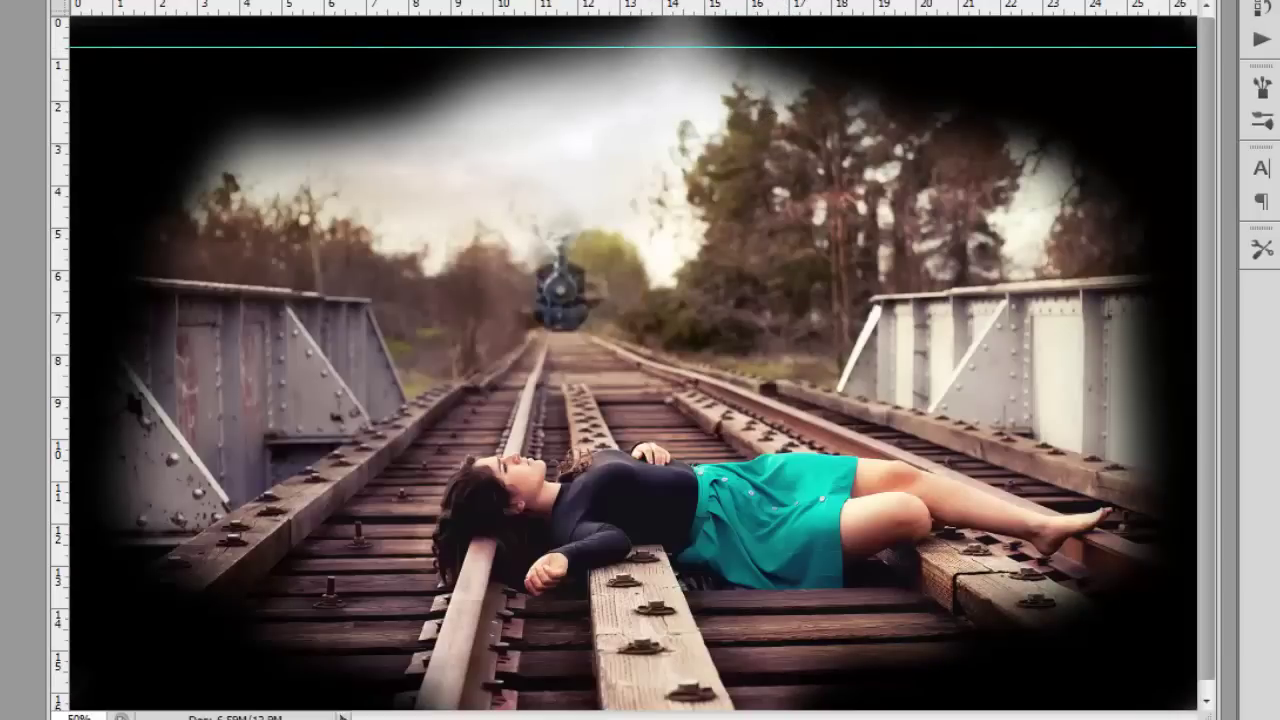
mouse_move(871, 129)
left_mouse_down()
mouse_move(851, 71)
mouse_move(900, 86)
mouse_move(826, 50)
mouse_move(675, 28)
left_mouse_up()
key("ctrl+semicolon")
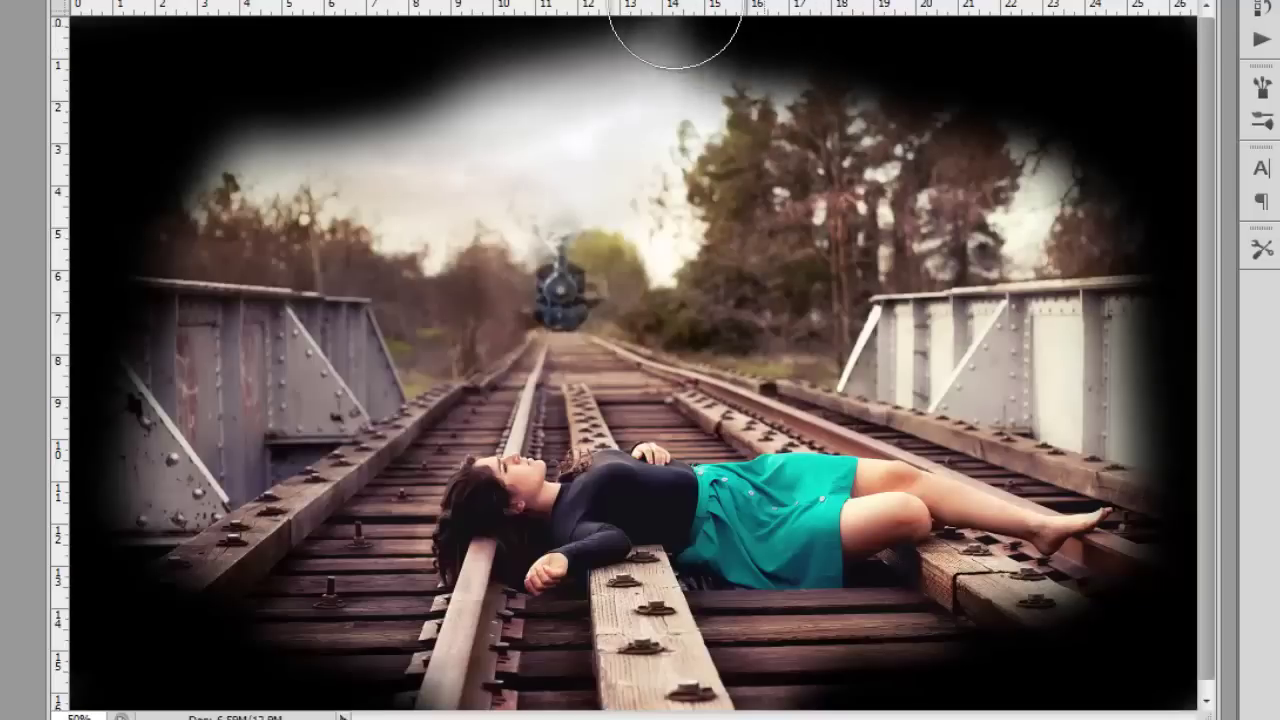
mouse_move(1097, 134)
left_mouse_down()
mouse_move(1134, 220)
mouse_move(1183, 270)
mouse_move(1075, 124)
mouse_move(1023, 143)
left_mouse_up()
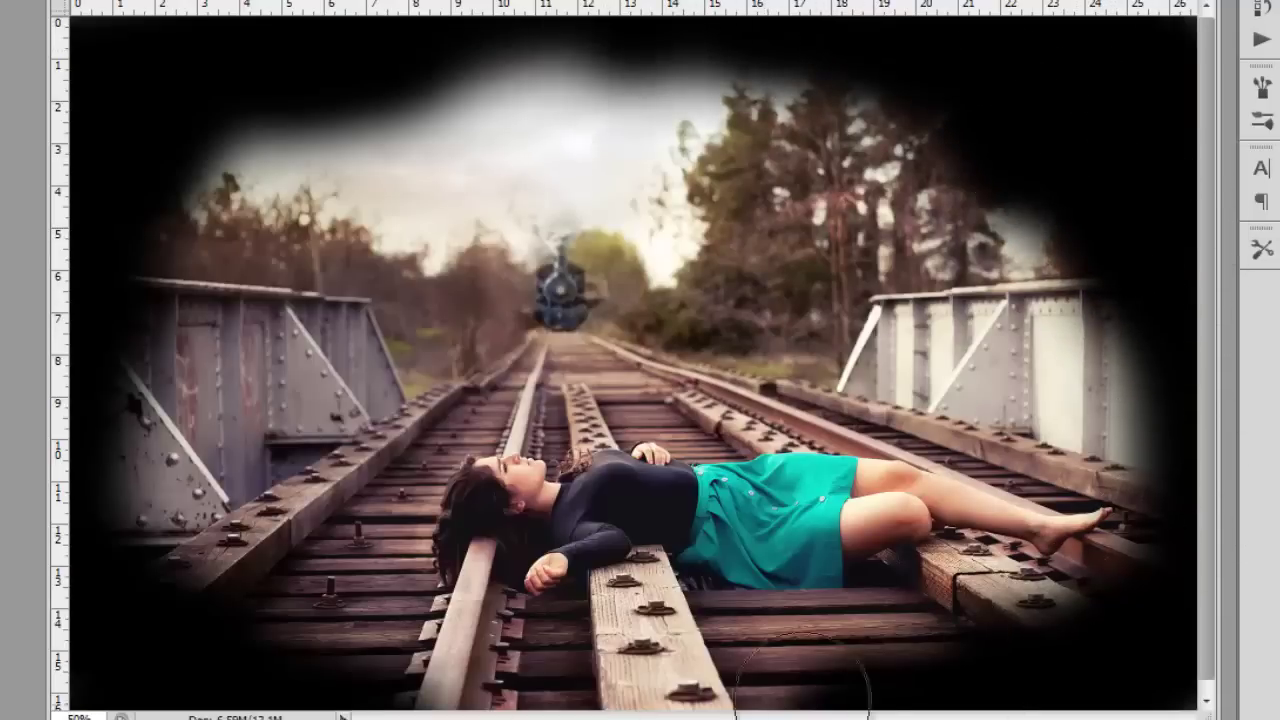
left_click_drag(803, 700, 700, 716)
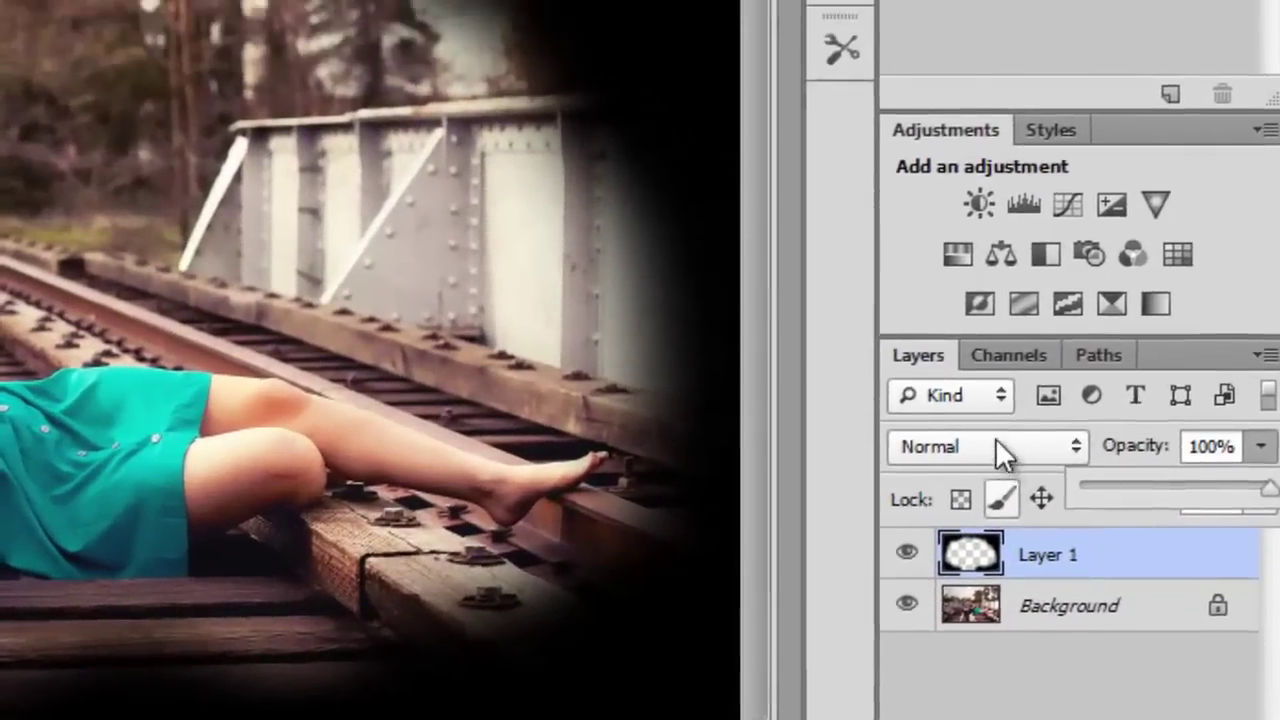
Set Layer 1 to Soft Light blend mode at 49% opacity.
left_click(995, 377)
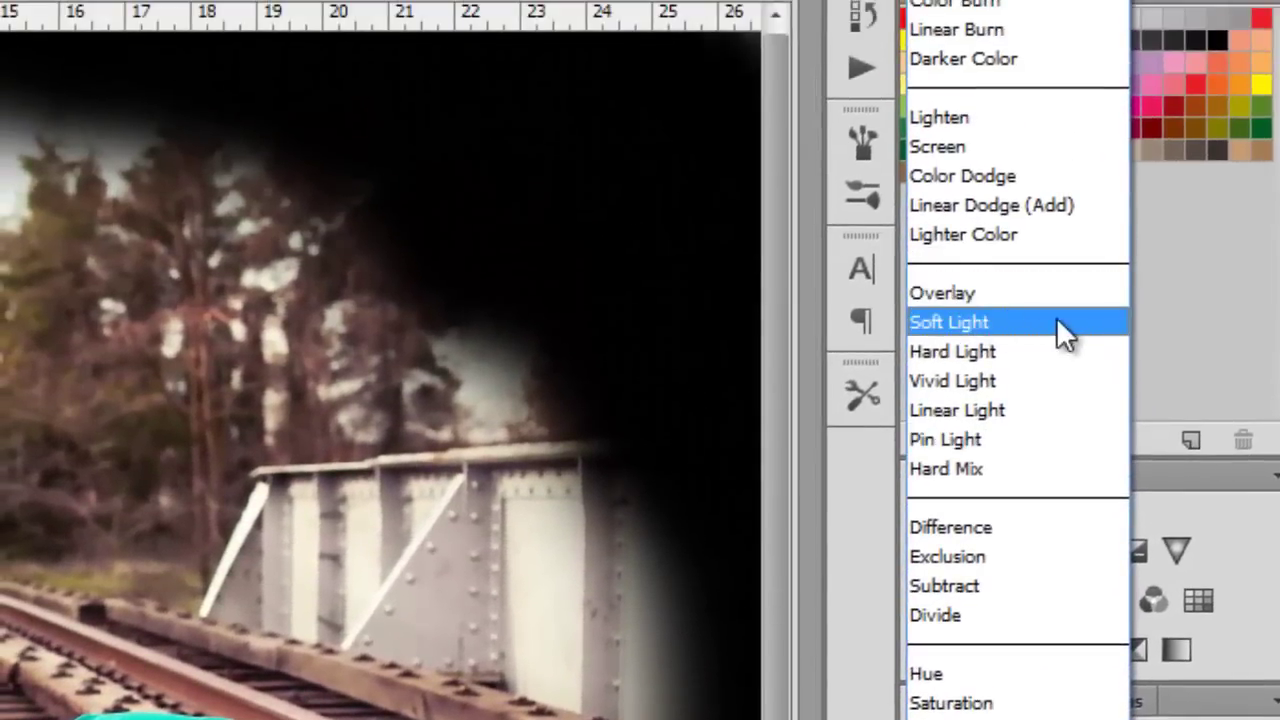
left_click(1050, 321)
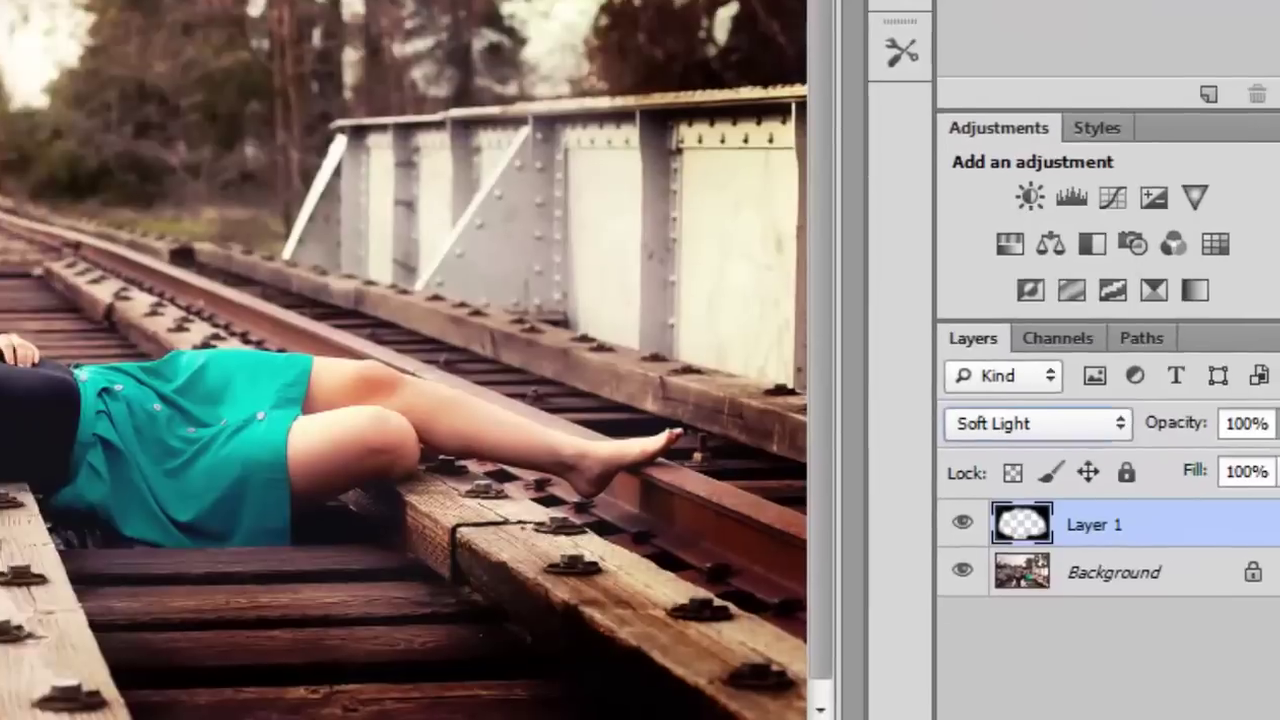
left_click(1279, 423)
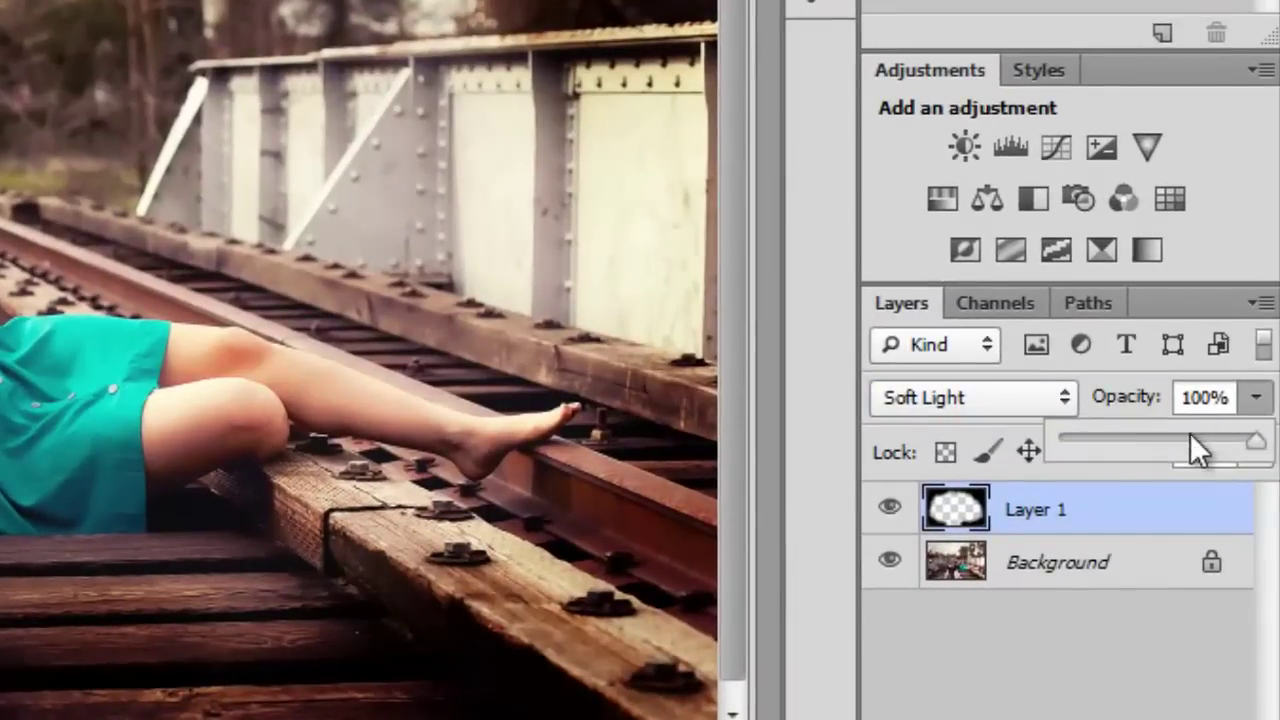
left_click_drag(1231, 458, 1157, 444)
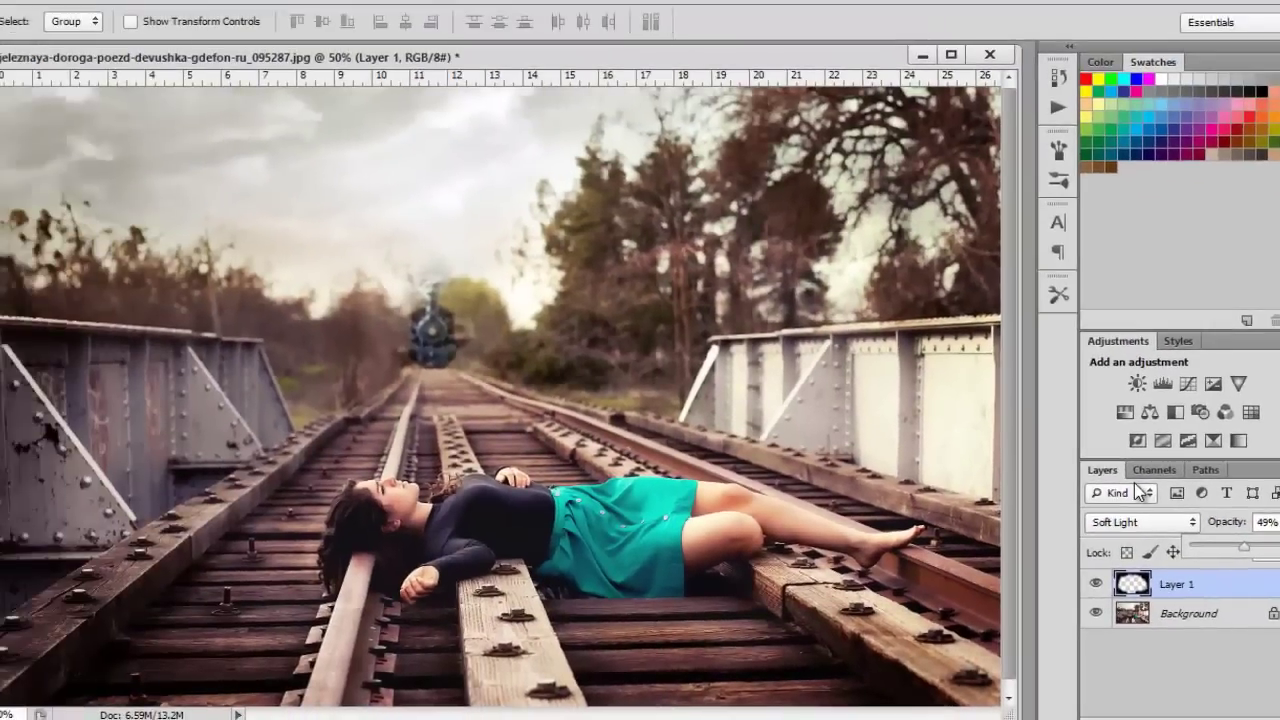
Toggle Layer 1's visibility off and on twice to compare the vignette.
left_click(1096, 585)
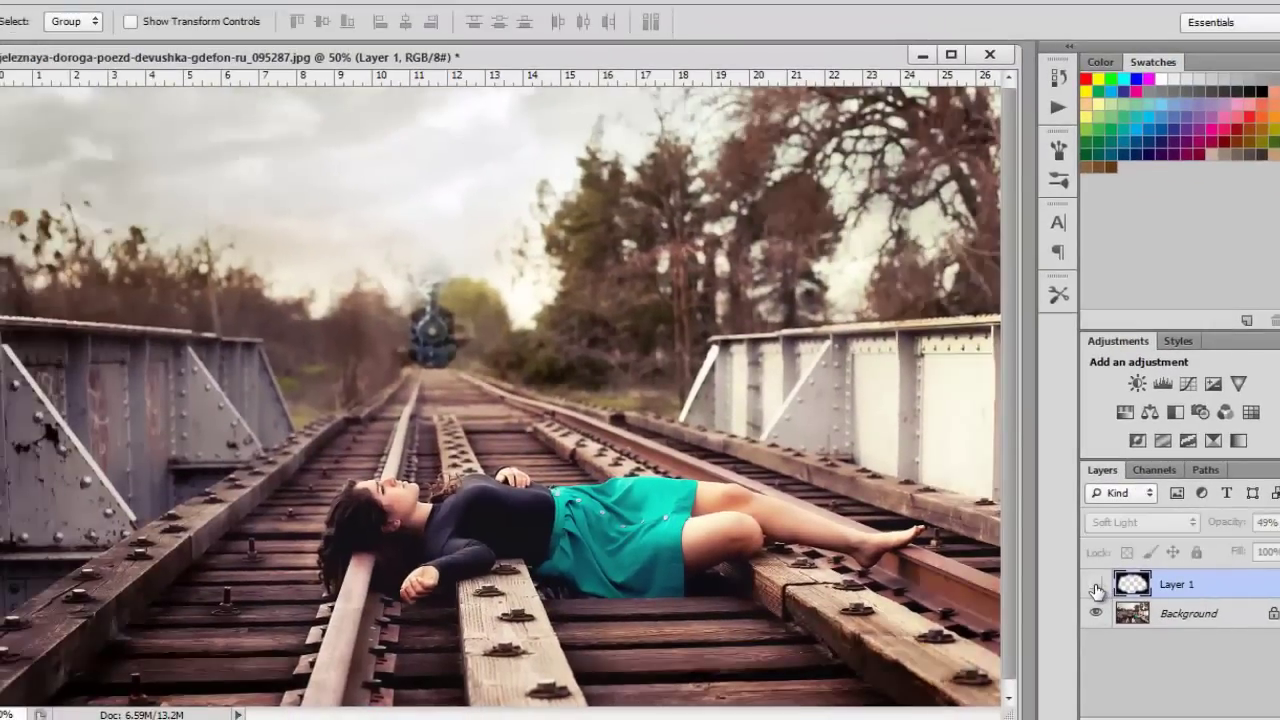
left_click(1096, 585)
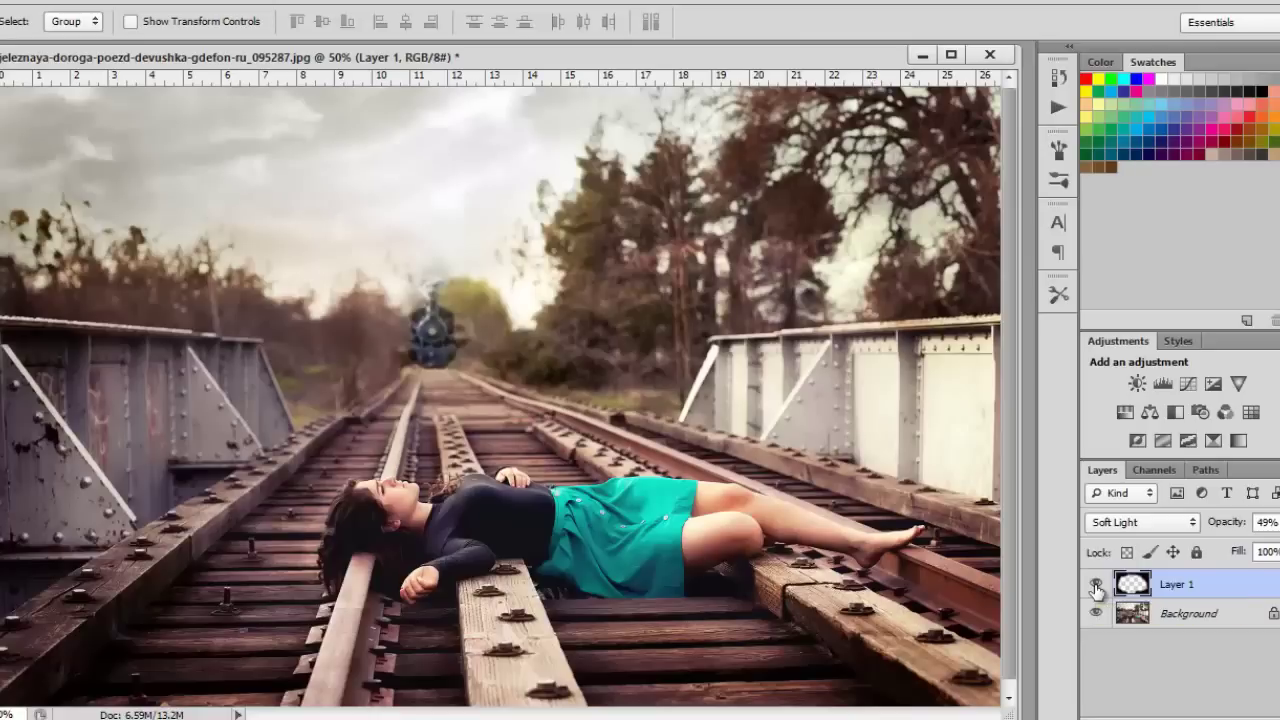
left_click(1096, 586)
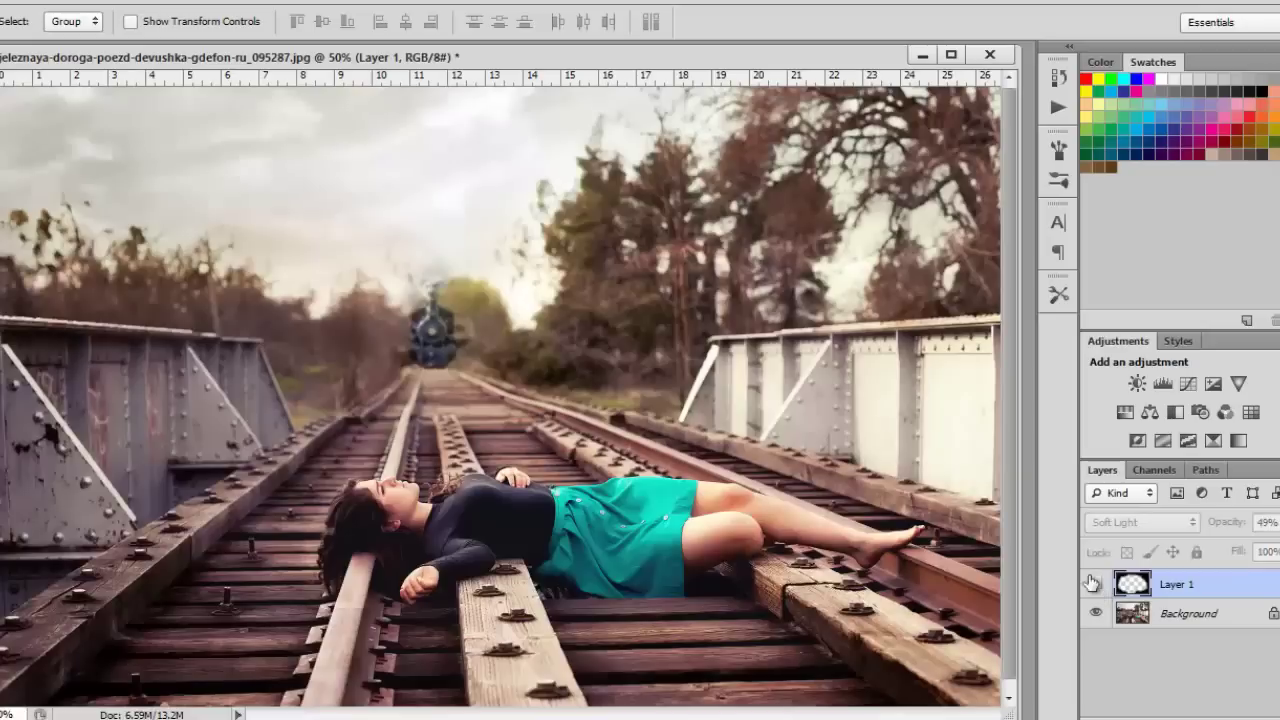
left_click(1094, 584)
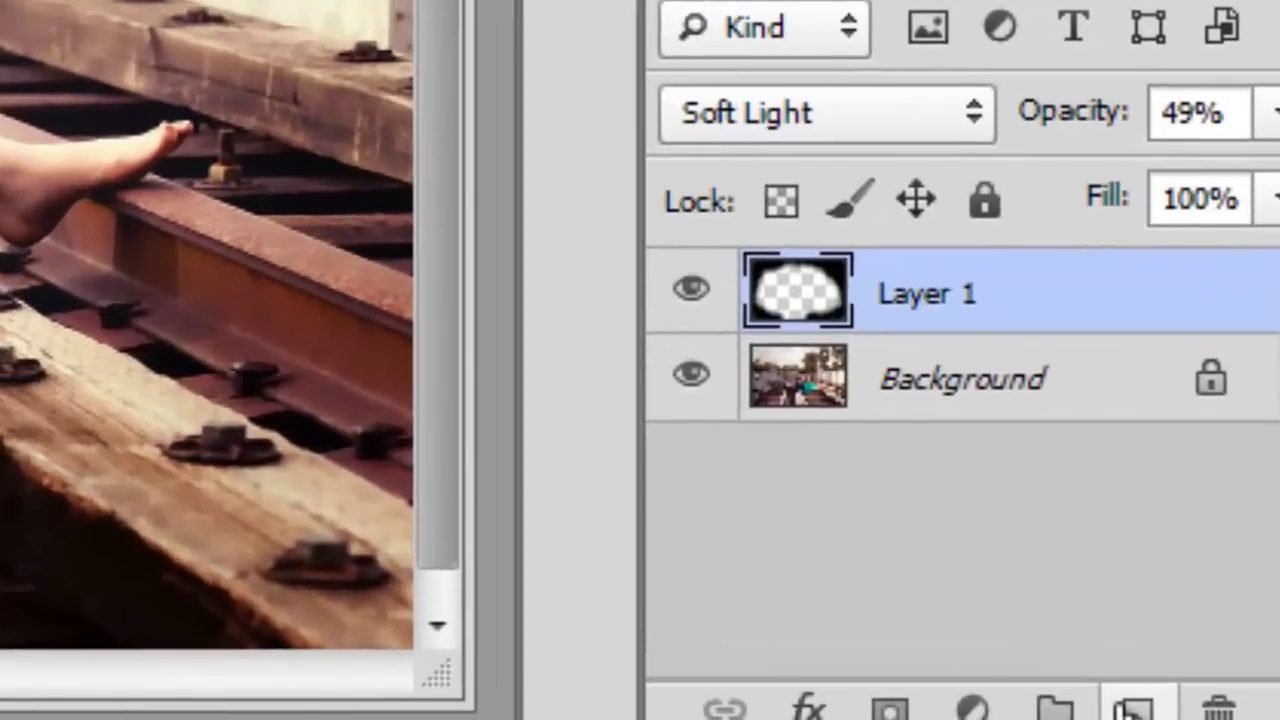
Create Layer 2 and brush a large soft black patch over the trees right of the train.
left_click(1218, 716)
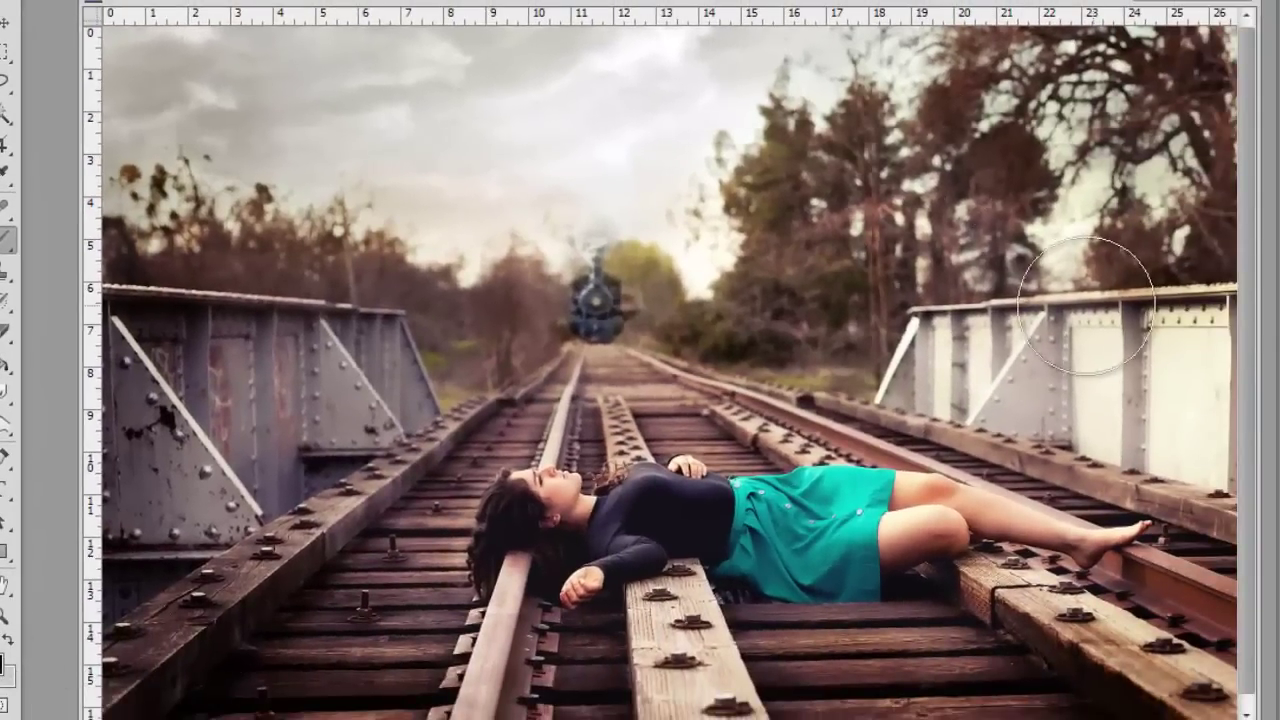
mouse_move(794, 309)
left_mouse_down()
mouse_move(771, 300)
mouse_move(797, 205)
mouse_move(671, 229)
mouse_move(580, 163)
mouse_move(474, 214)
mouse_move(369, 341)
mouse_move(663, 177)
mouse_move(551, 300)
mouse_move(543, 329)
mouse_move(688, 159)
mouse_move(726, 137)
mouse_move(526, 149)
mouse_move(480, 120)
left_mouse_up()
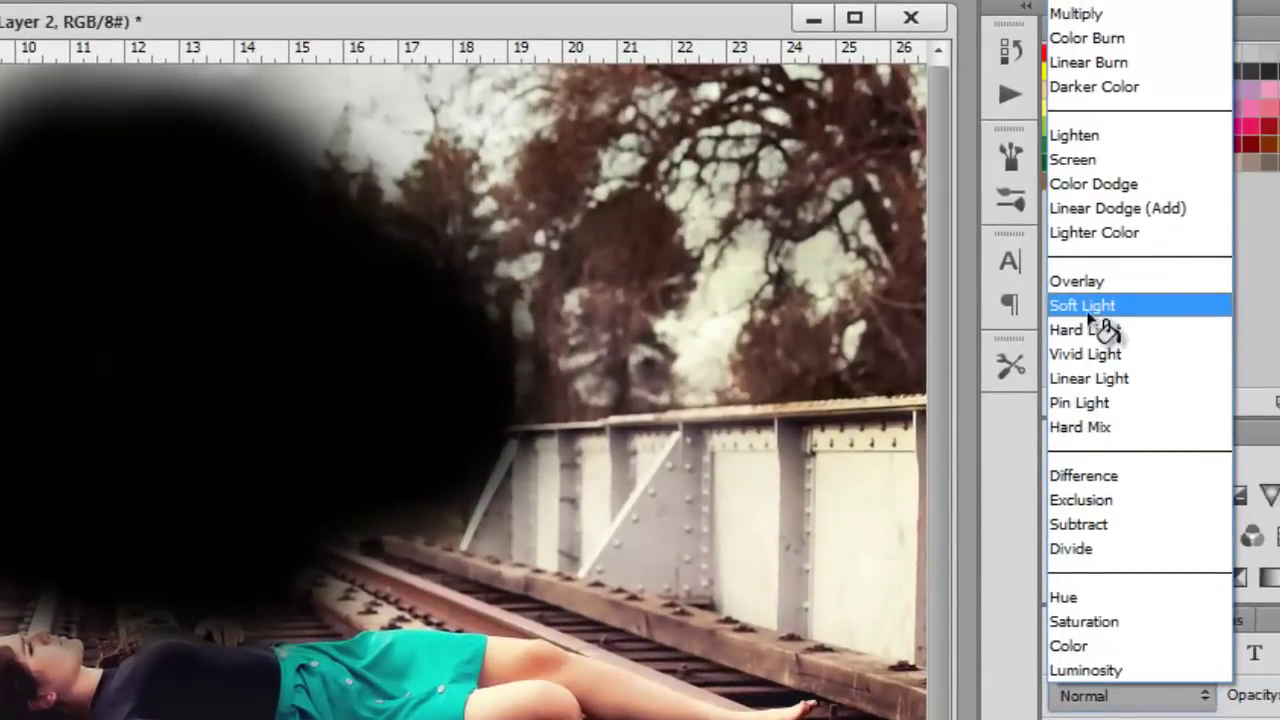
left_click(1090, 310)
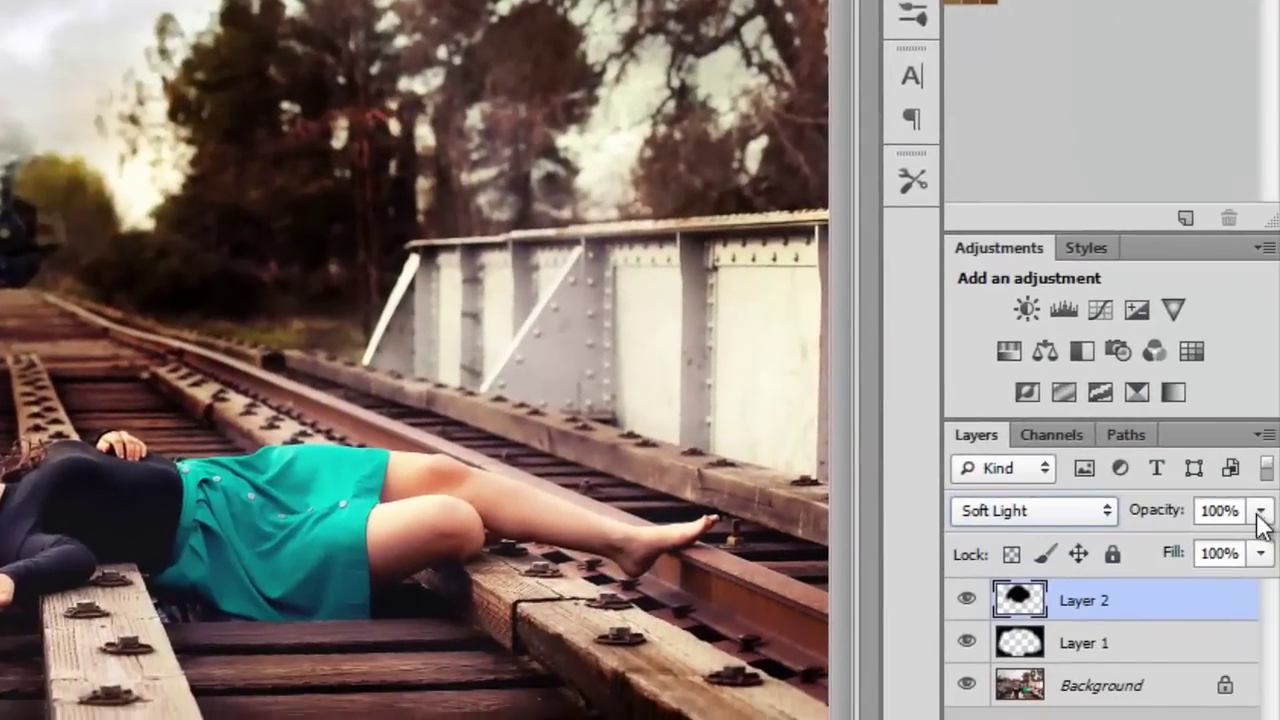
left_click(1260, 511)
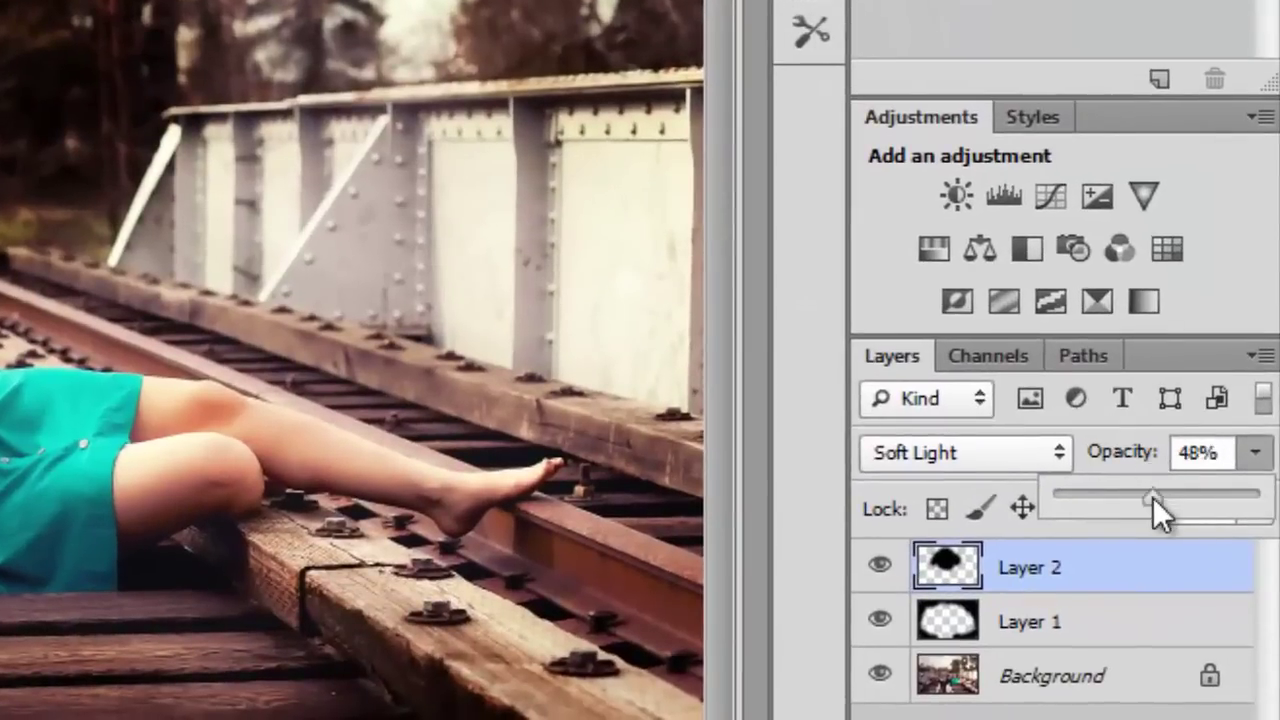
left_click_drag(1141, 499, 1195, 498)
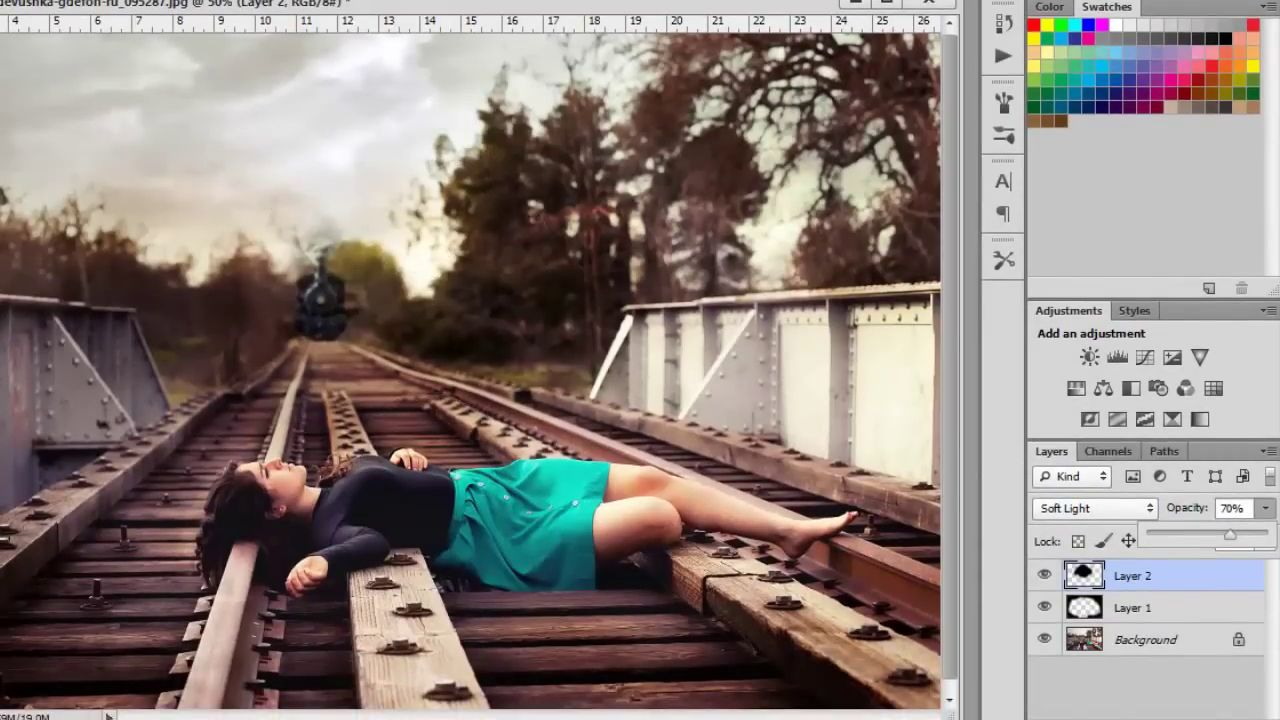
left_click(1041, 577)
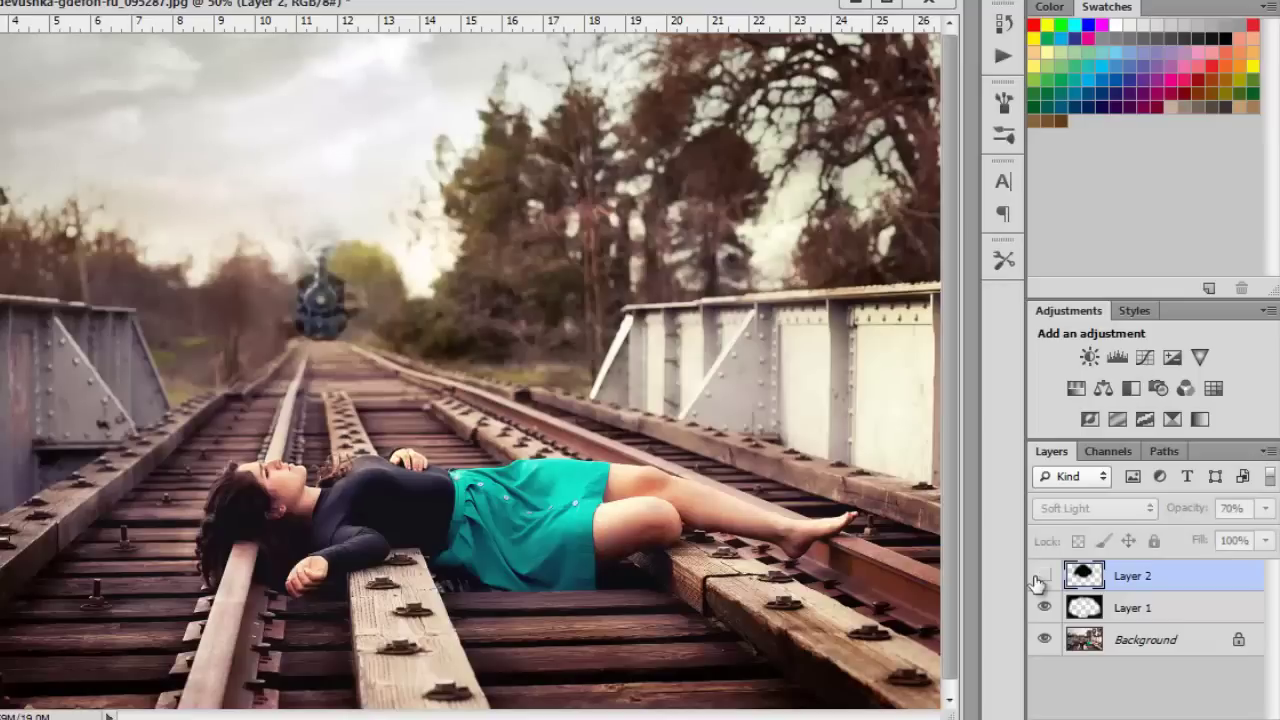
left_click(1043, 576)
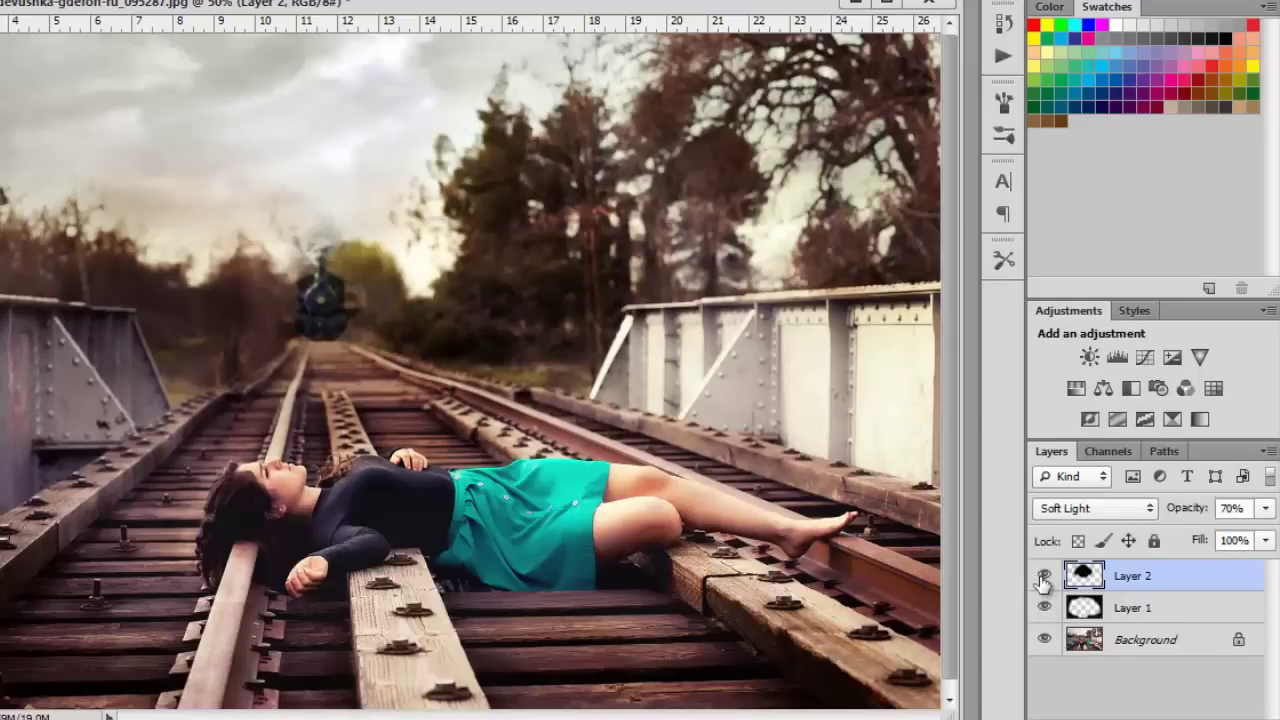
left_click(1043, 577)
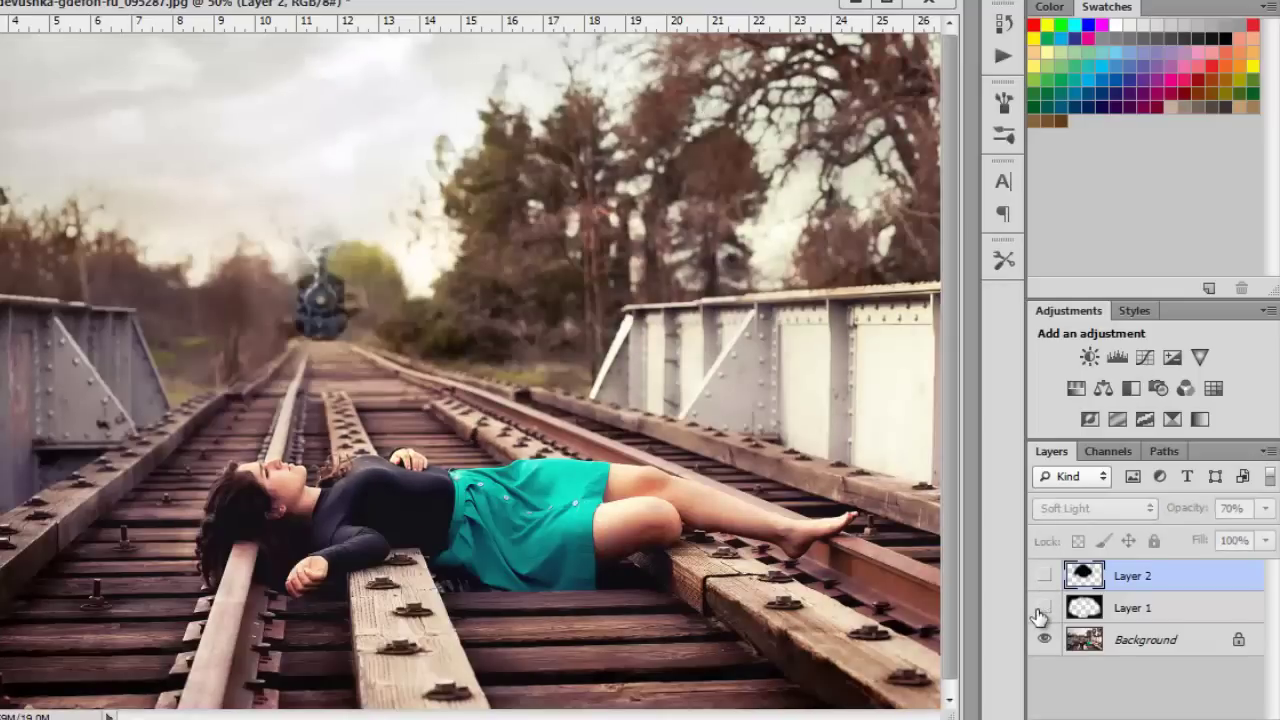
left_click(1043, 577)
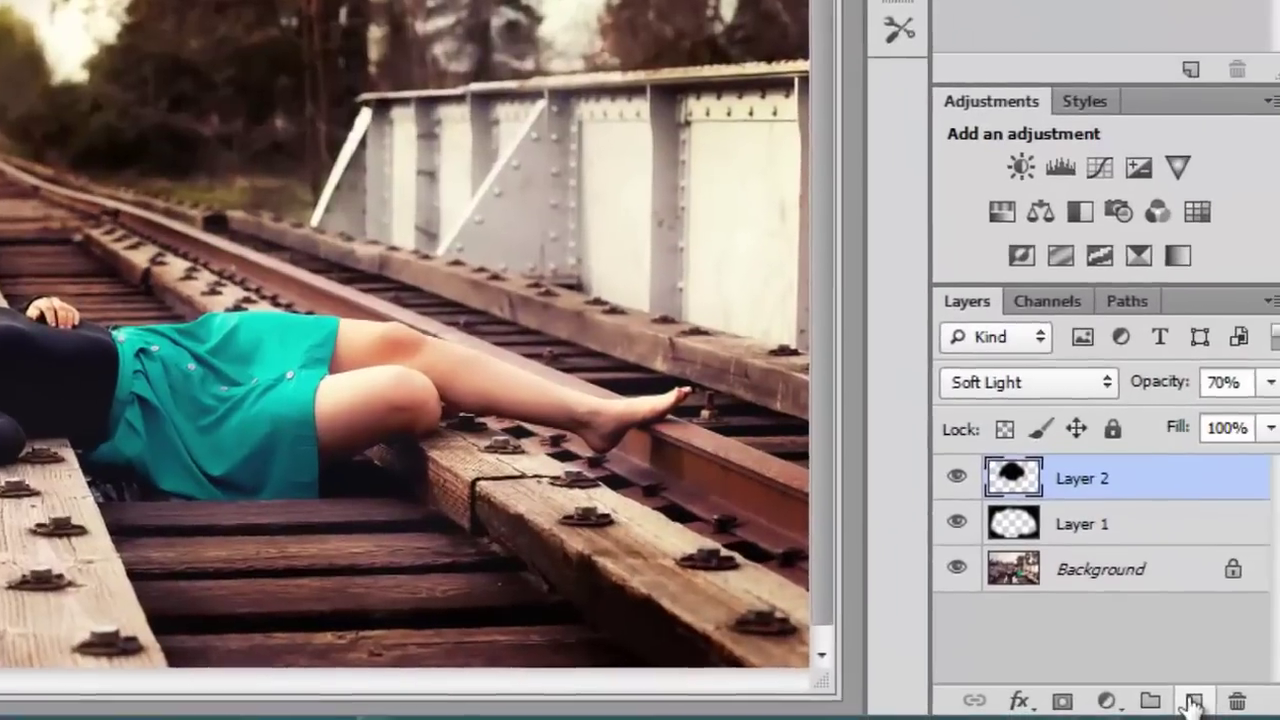
Create Layer 3, set the foreground to white #ffffff, and paint a soft highlight on the right bridge girder.
left_click(1193, 703)
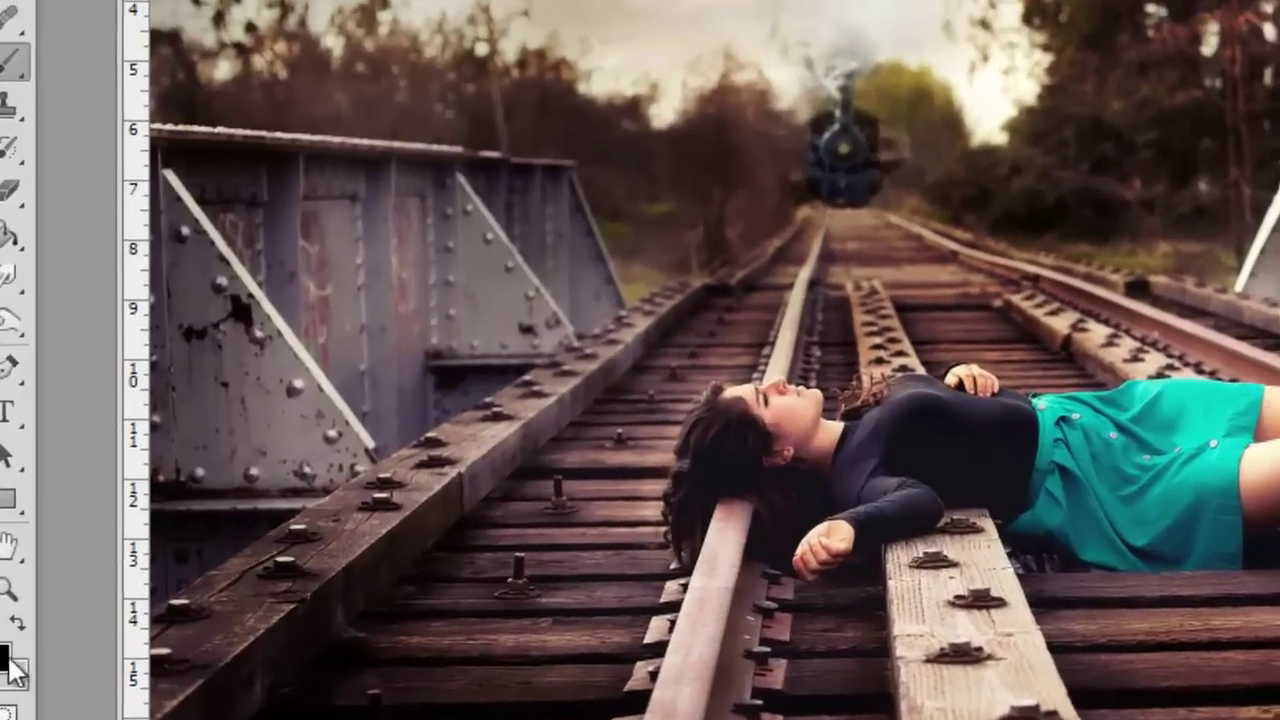
left_click(6, 658)
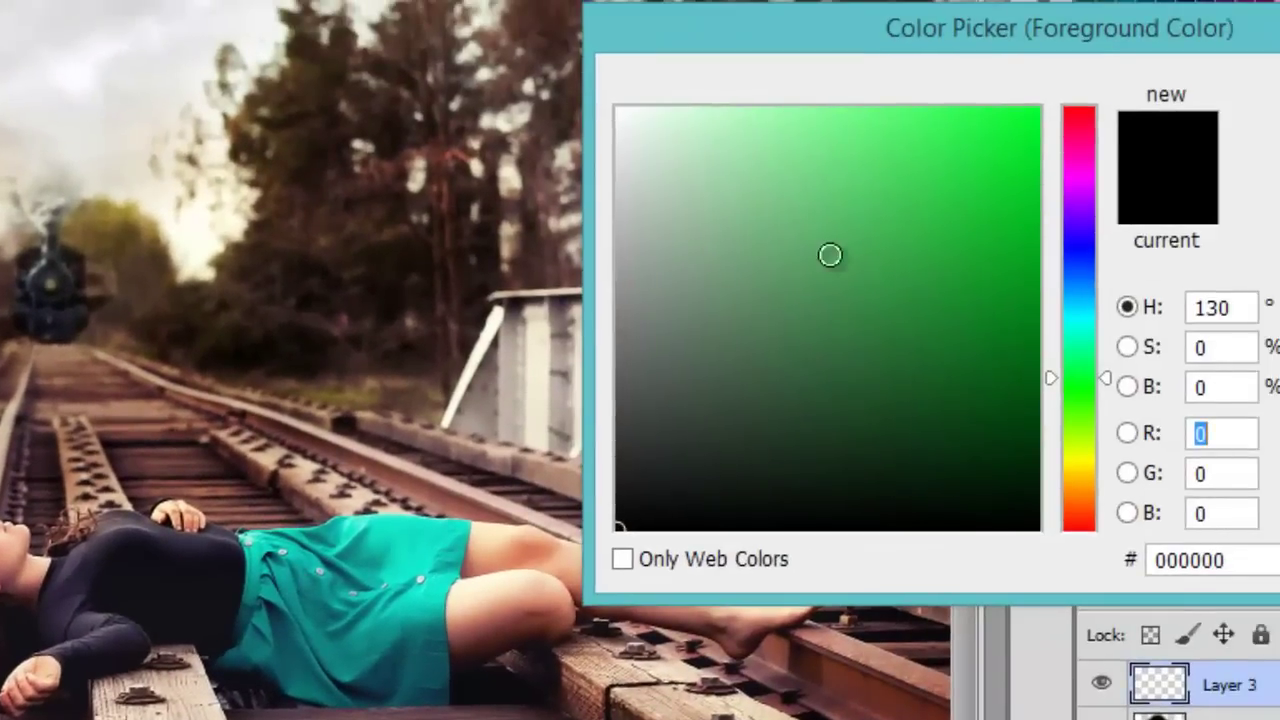
left_click(619, 109)
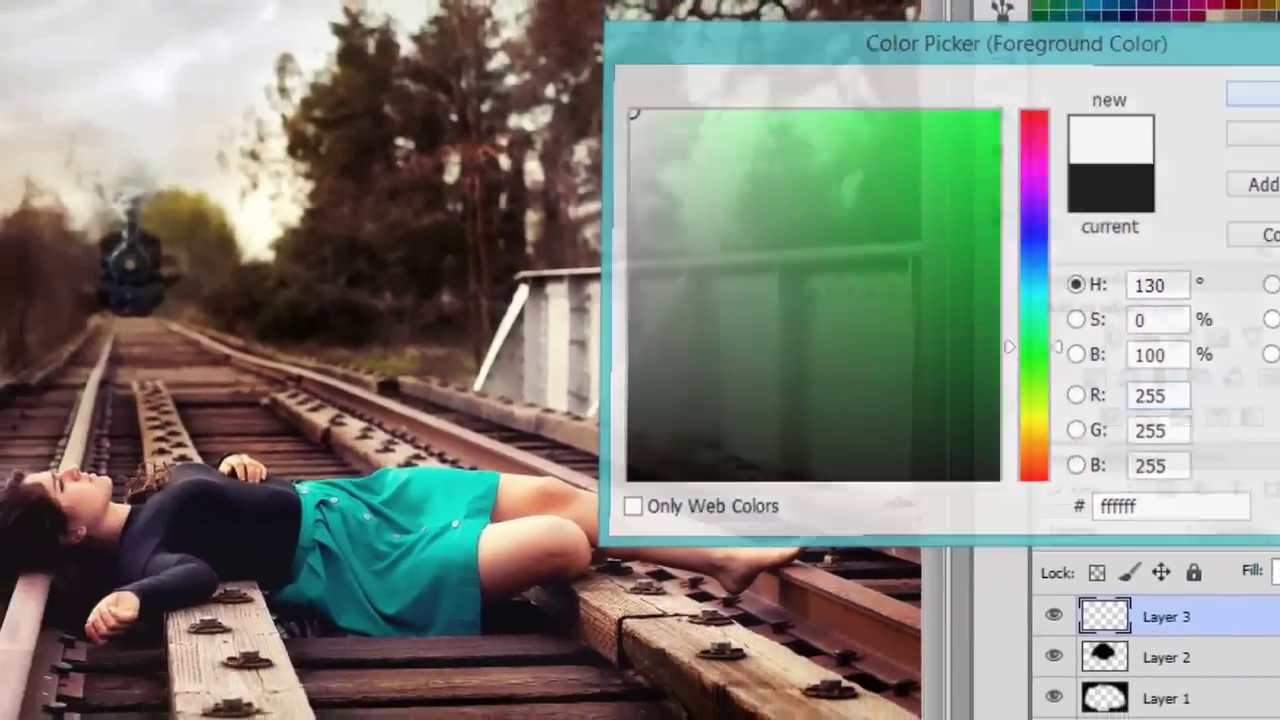
left_click(1254, 93)
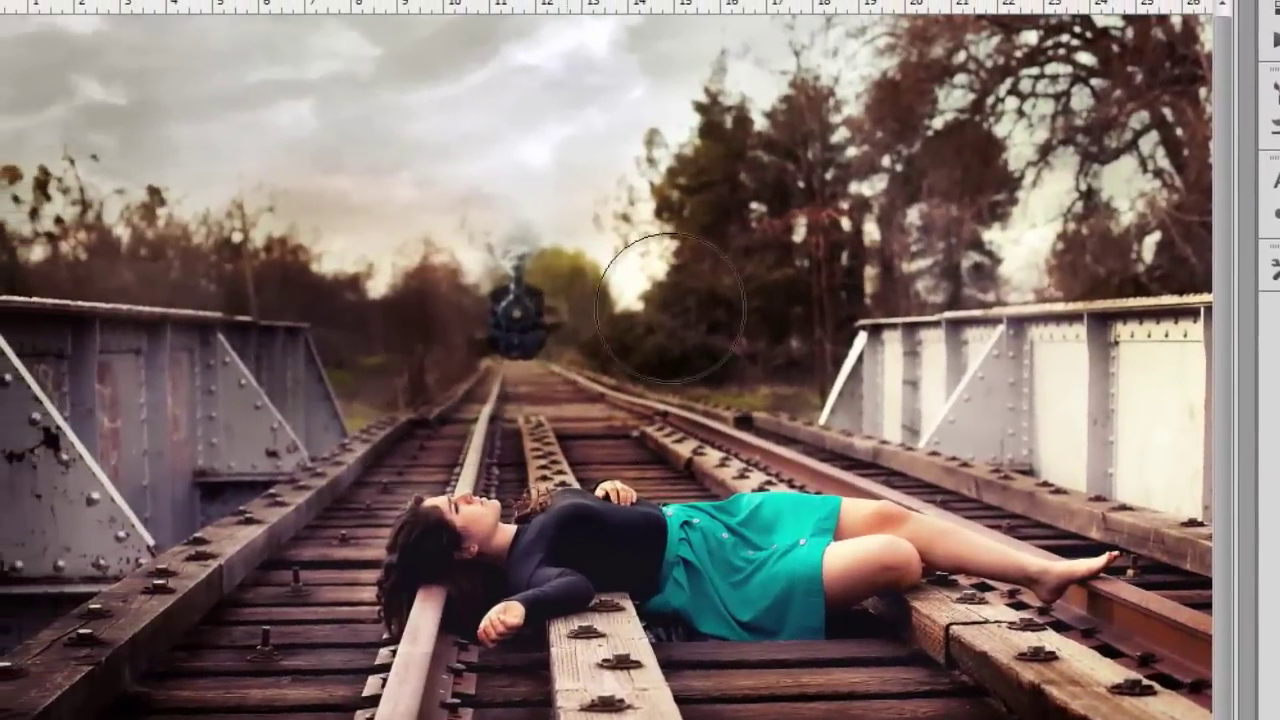
mouse_move(960, 419)
left_mouse_down()
mouse_move(1044, 447)
mouse_move(1091, 495)
mouse_move(1053, 503)
mouse_move(1028, 628)
mouse_move(905, 676)
mouse_move(859, 656)
mouse_move(840, 663)
mouse_move(868, 536)
mouse_move(959, 534)
mouse_move(809, 550)
mouse_move(776, 589)
mouse_move(570, 503)
mouse_move(380, 486)
mouse_move(371, 506)
mouse_move(404, 642)
mouse_move(321, 595)
mouse_move(371, 486)
mouse_move(460, 510)
left_mouse_up()
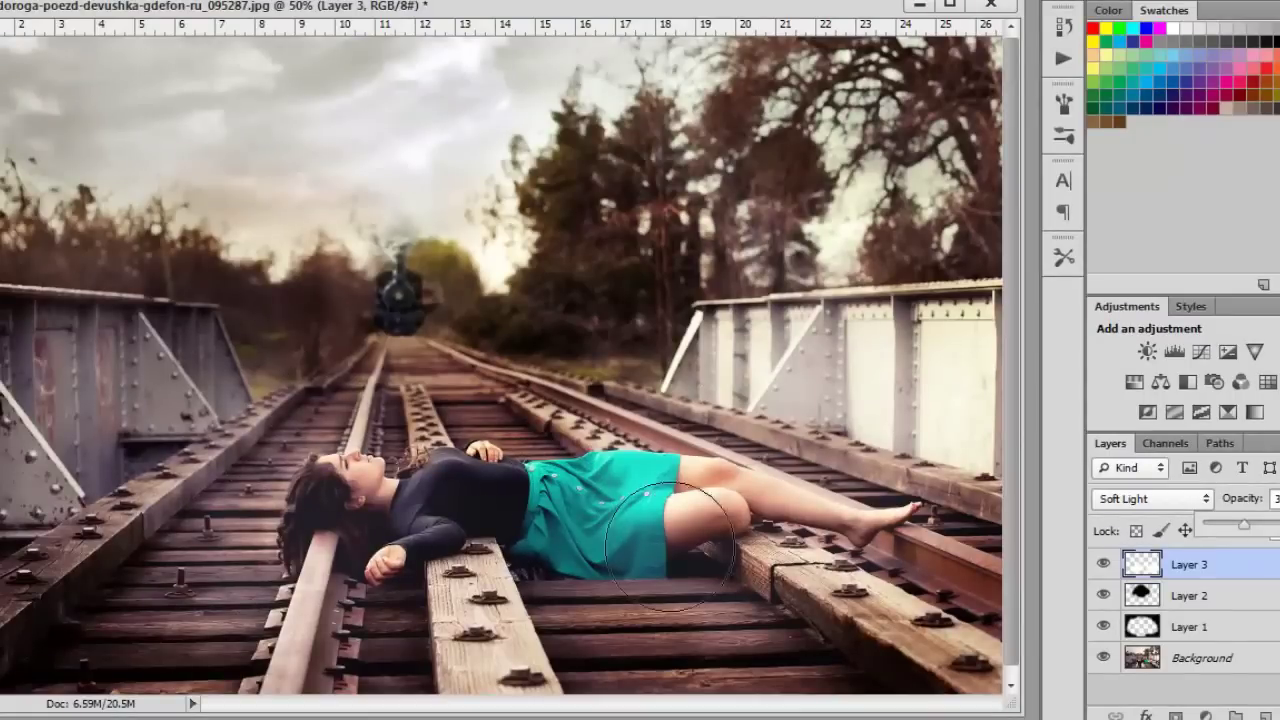
Compare Layer 3 on and off, then dab extra white onto the right bridge panel.
left_click(1101, 566)
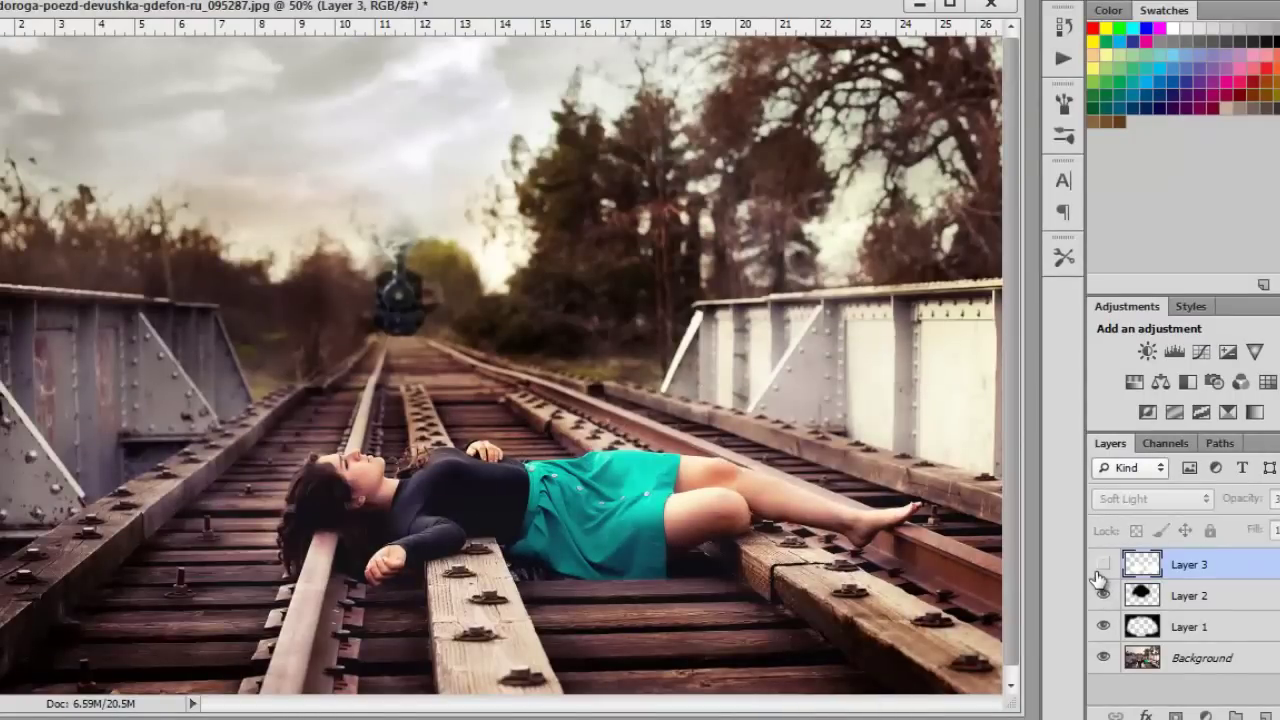
left_click(1099, 568)
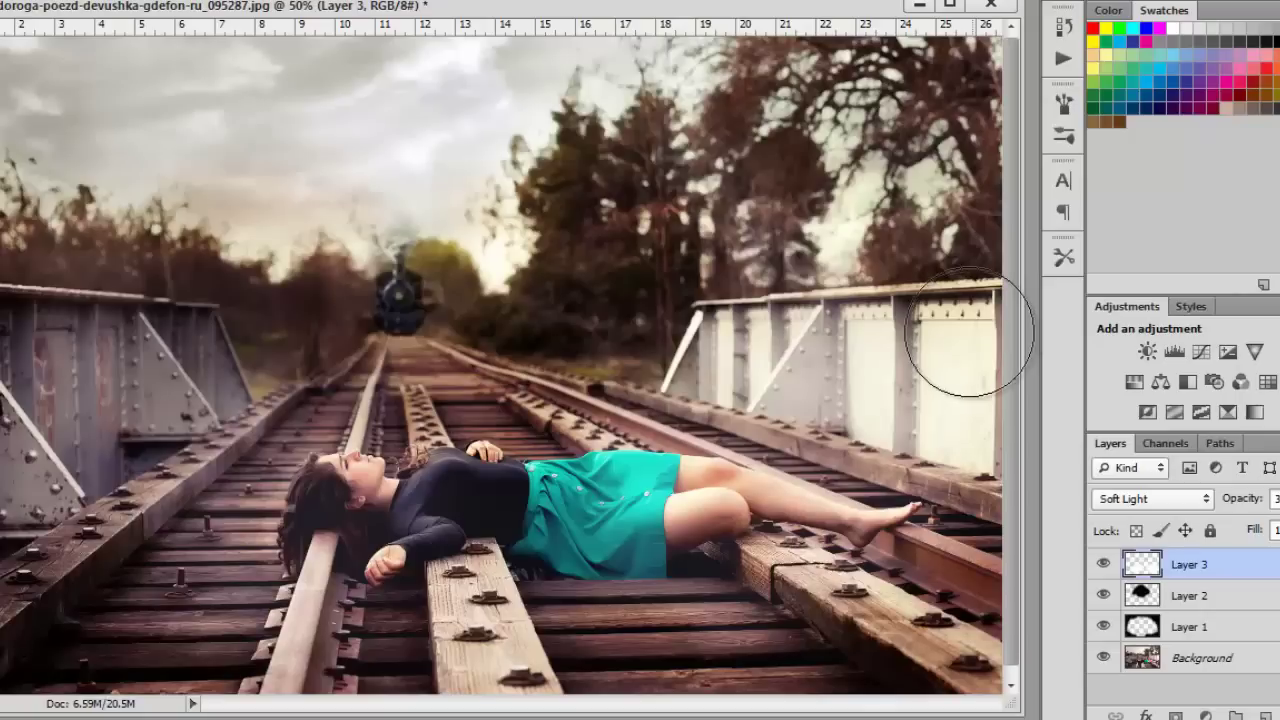
left_click(960, 337)
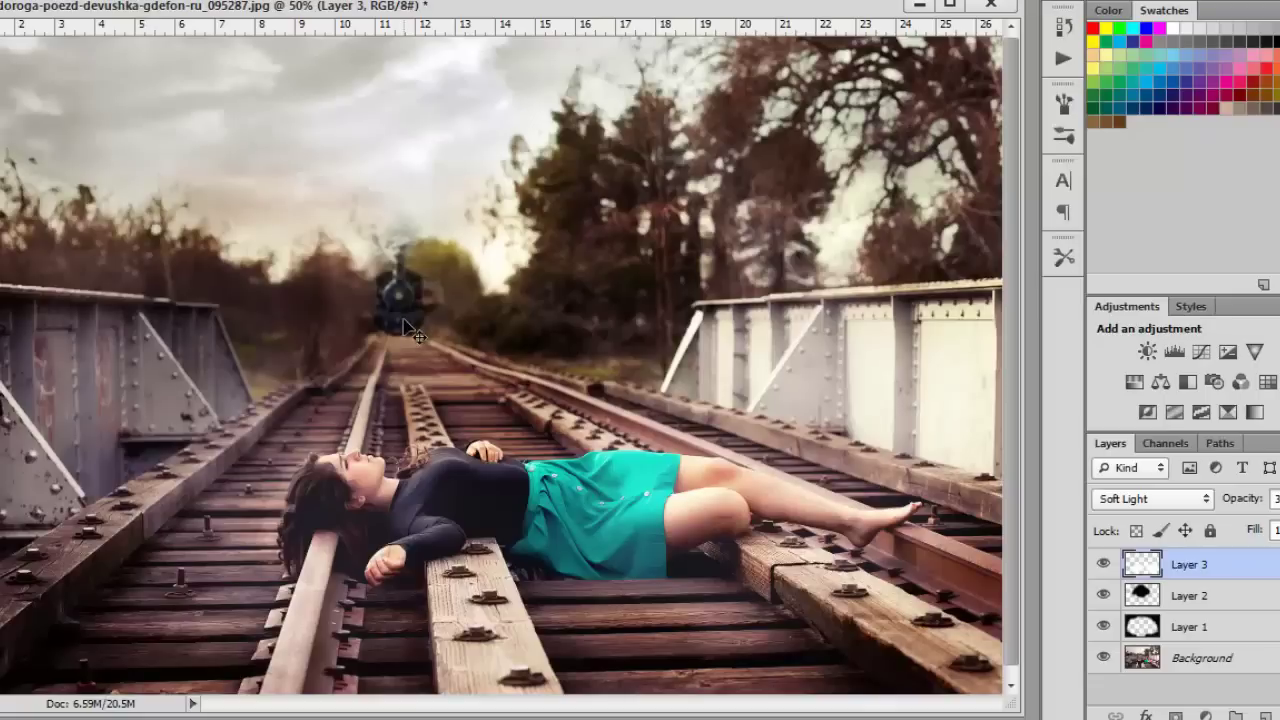
Merge all layers into a single Background layer with Ctrl+E.
key("ctrl+e")
key("ctrl+e")
key("ctrl+e")
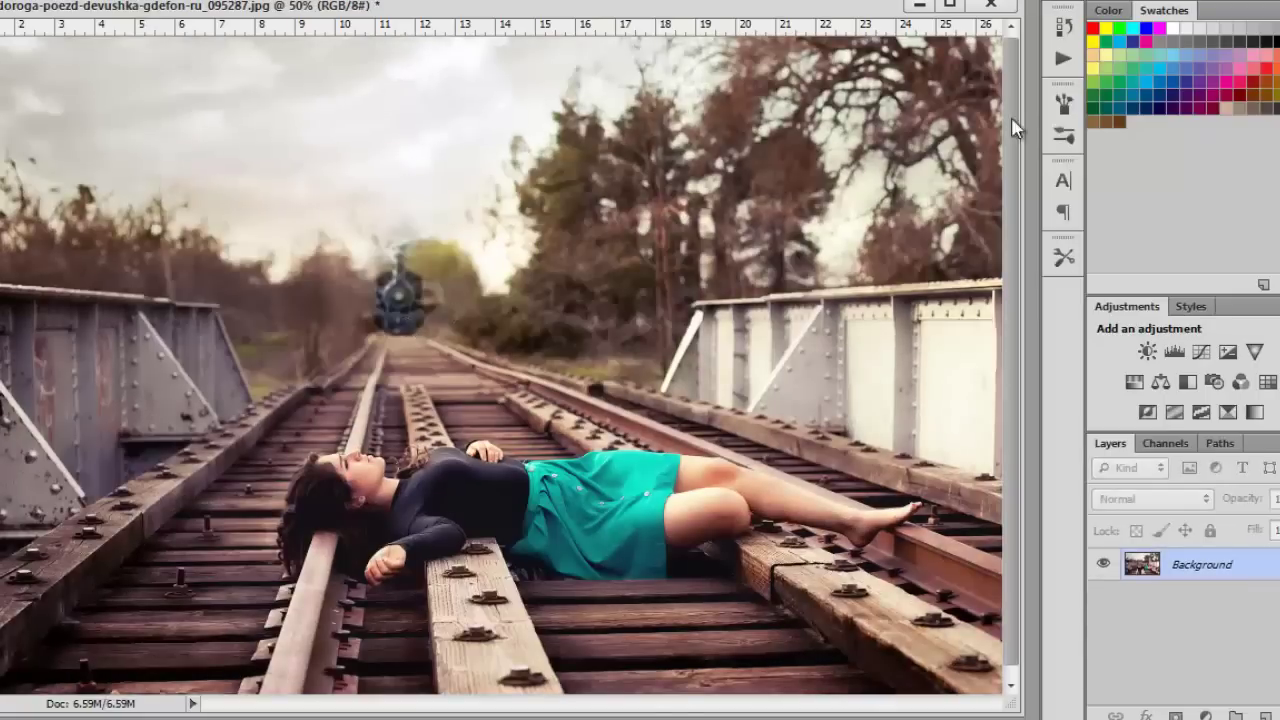
left_click(950, 6)
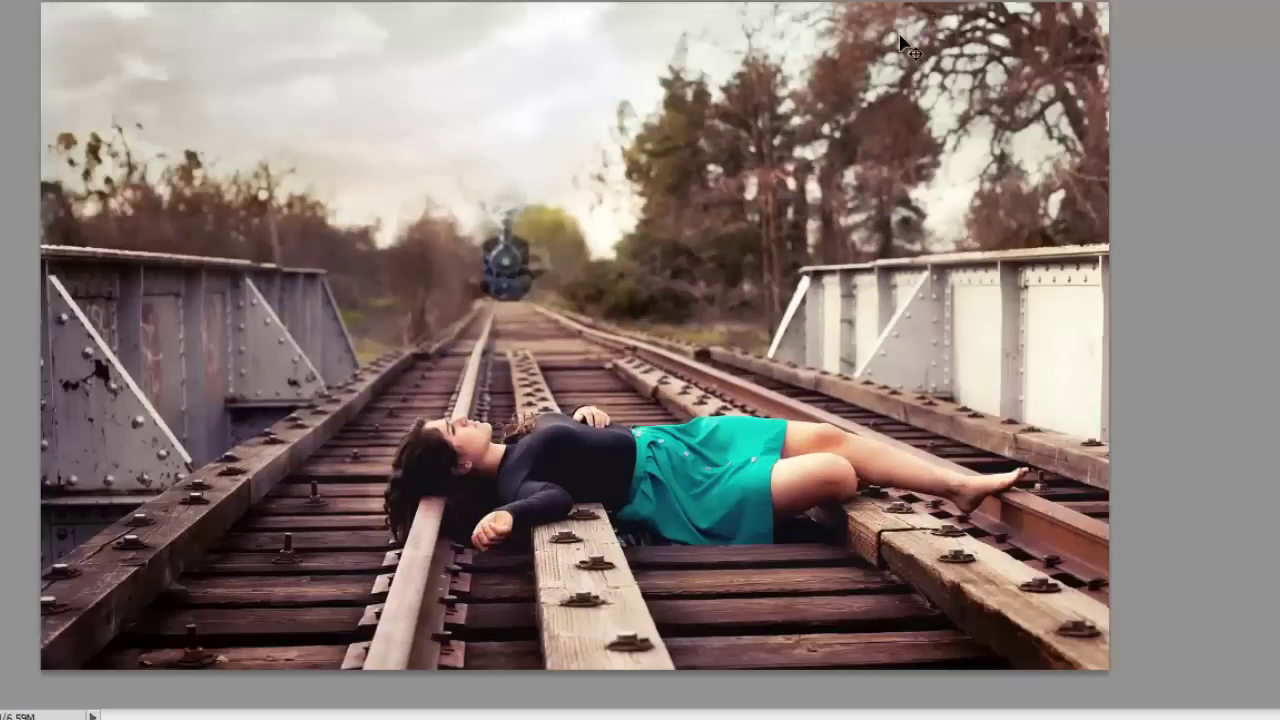
key("f")
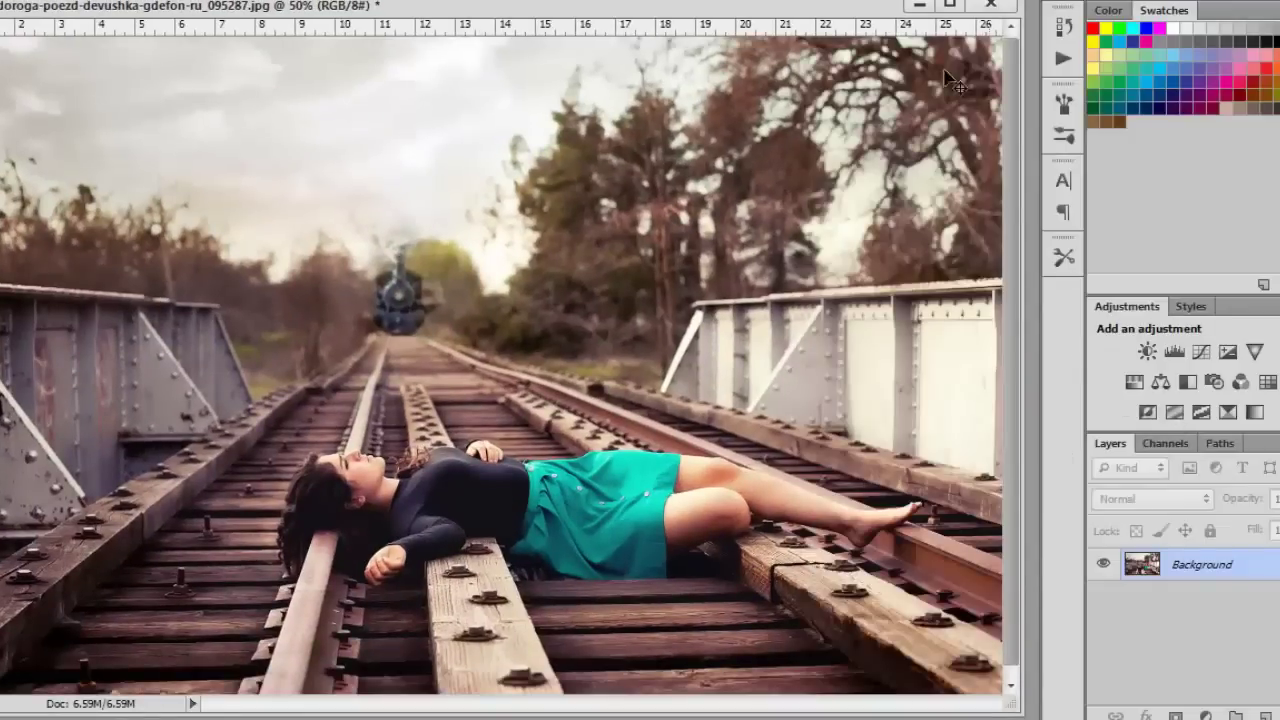
left_click_drag(143, 4, 101, 0)
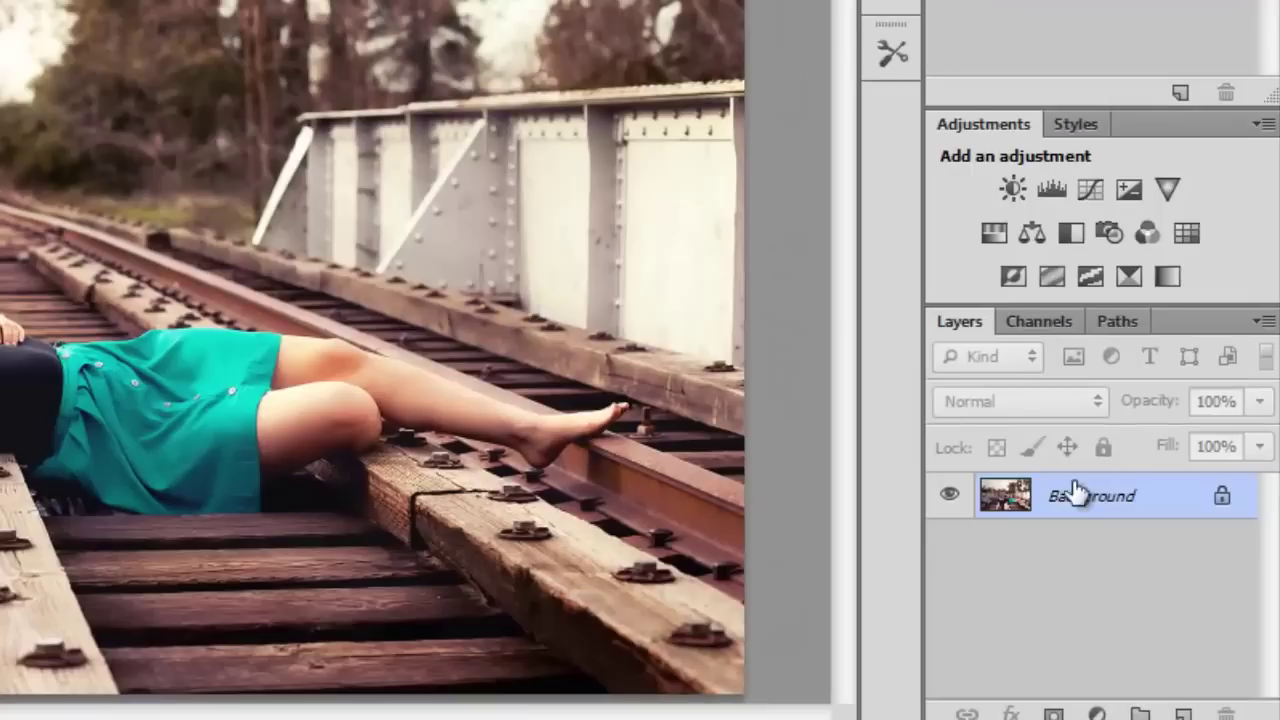
Duplicate the Background layer and rename the copy 'Lighting layer'.
right_click(1088, 500)
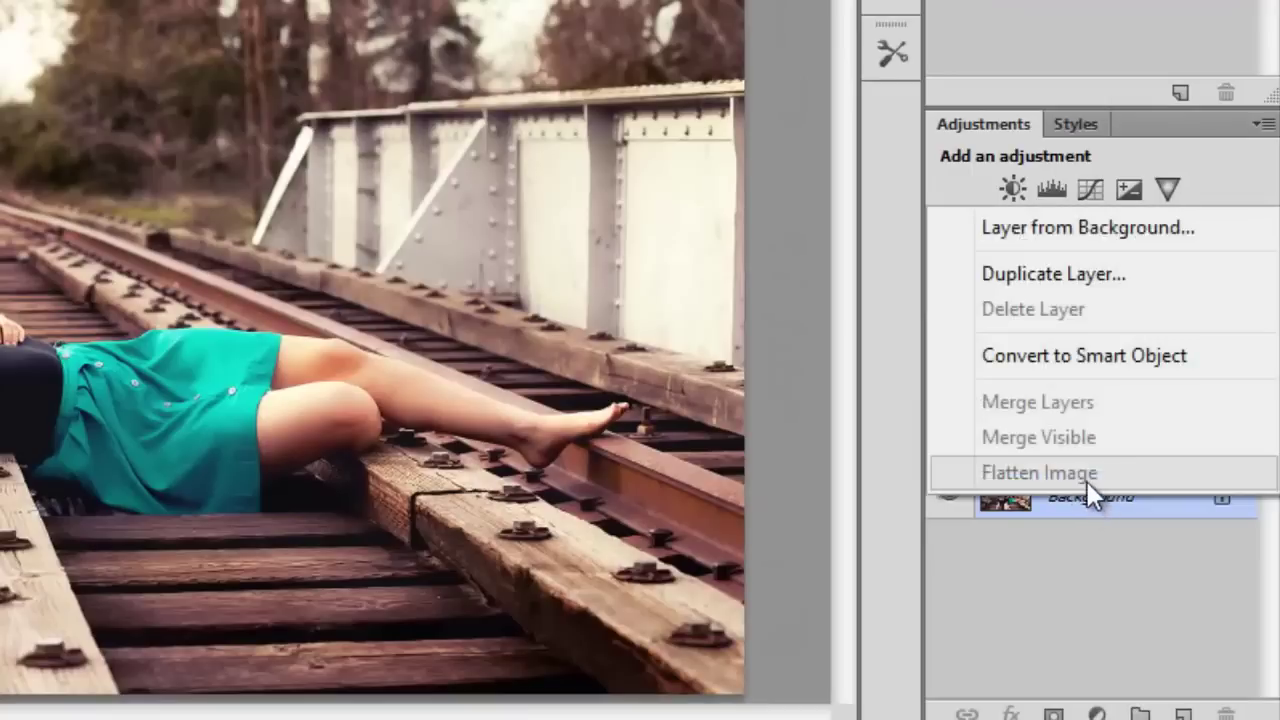
left_click(1058, 280)
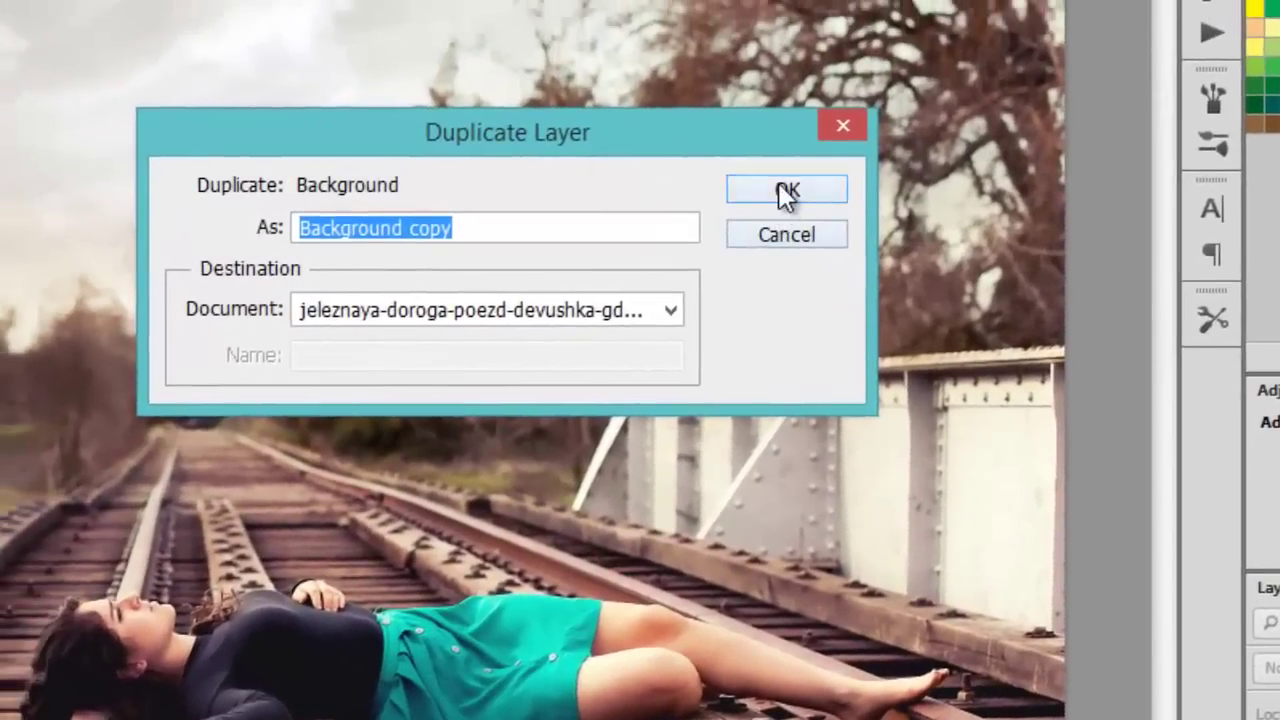
left_click(789, 191)
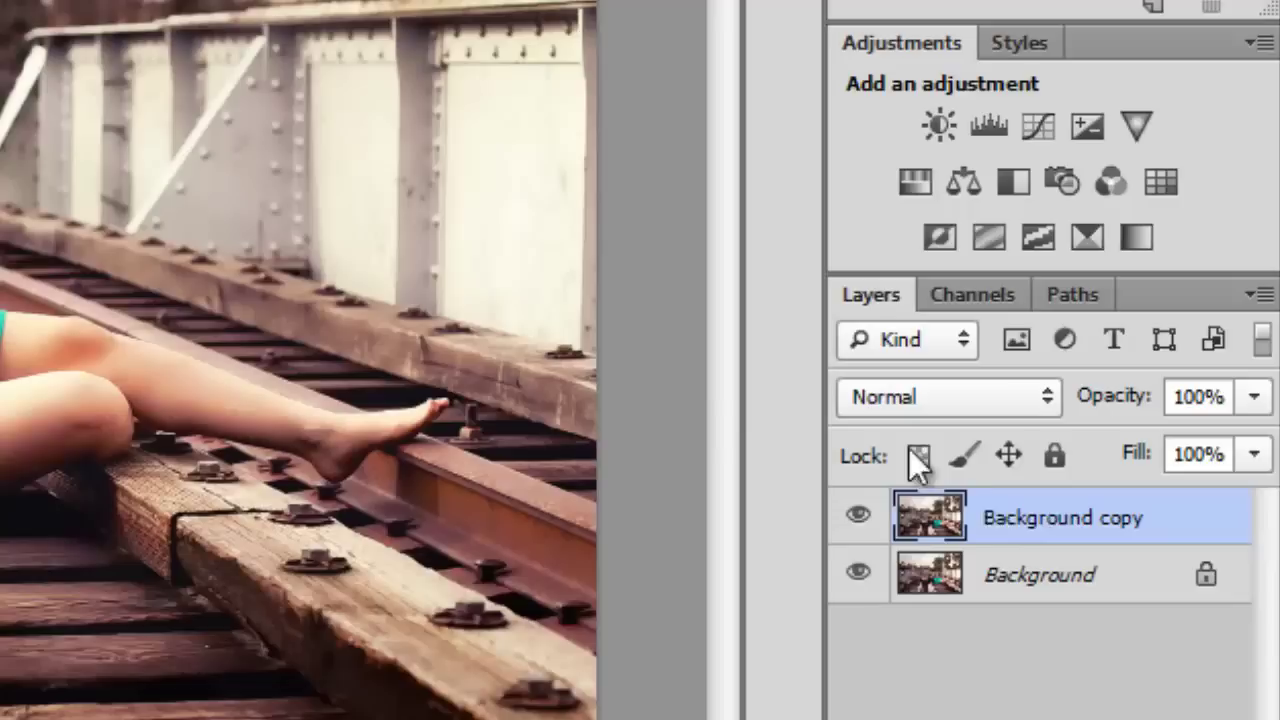
double_click(1121, 521)
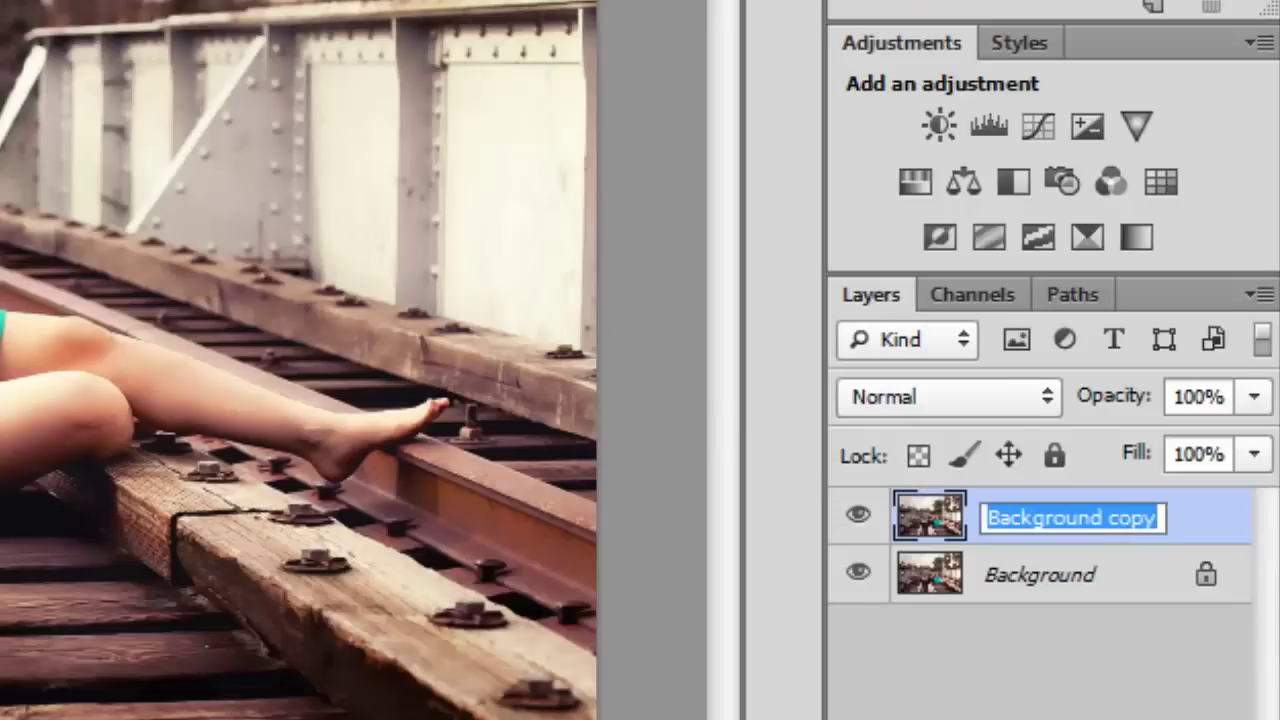
type("Ligh")
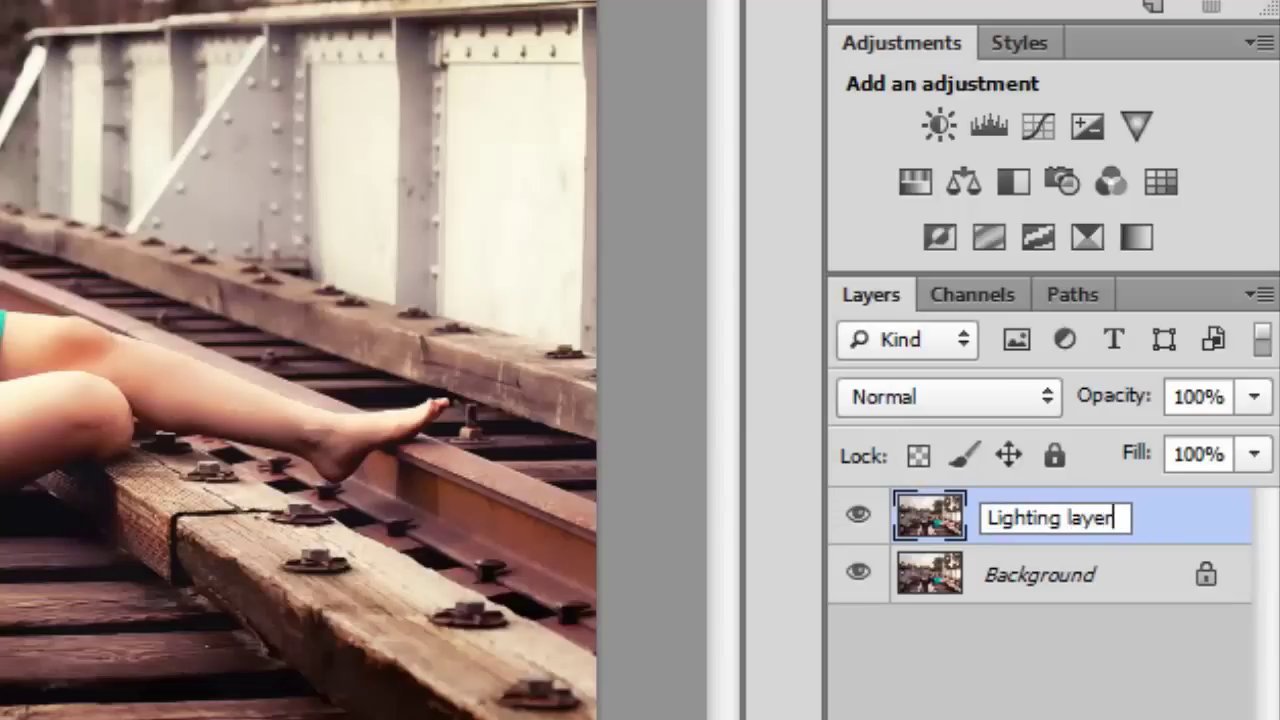
type("ting layer")
key("Return")
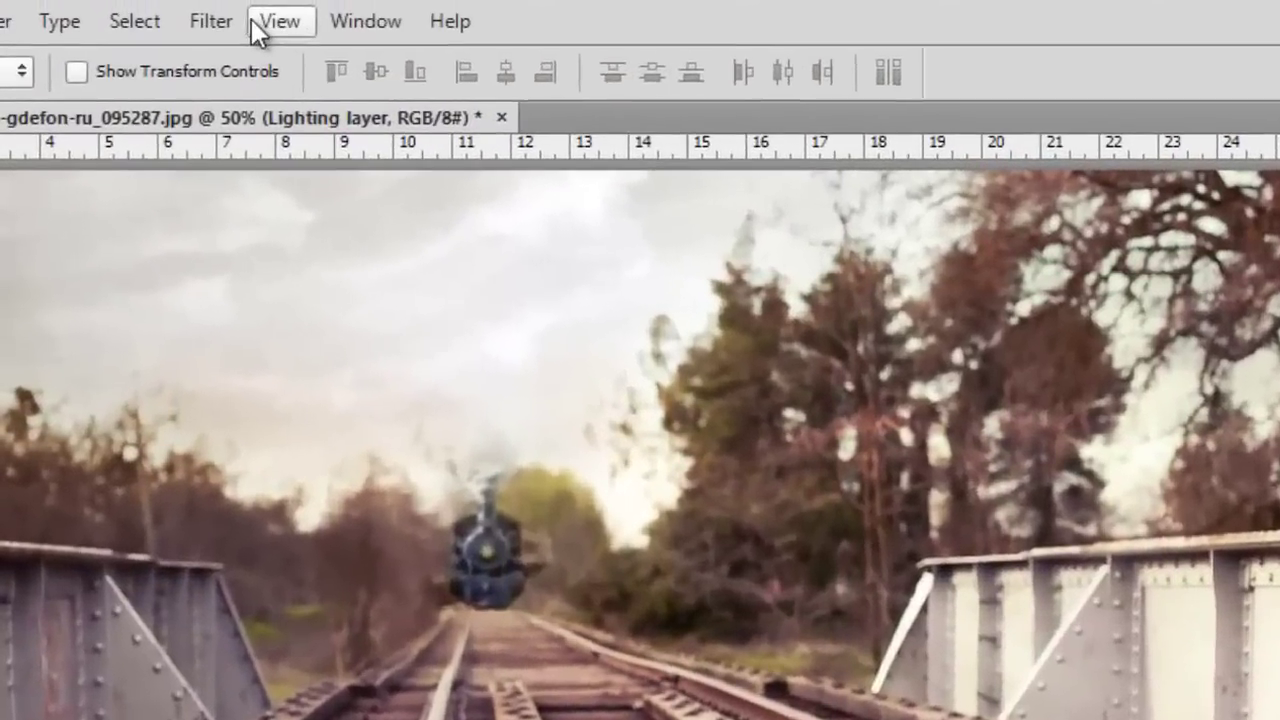
In Lighting Effects, reposition and resize the spotlight and set its intensity to 44.
left_click(139, 1)
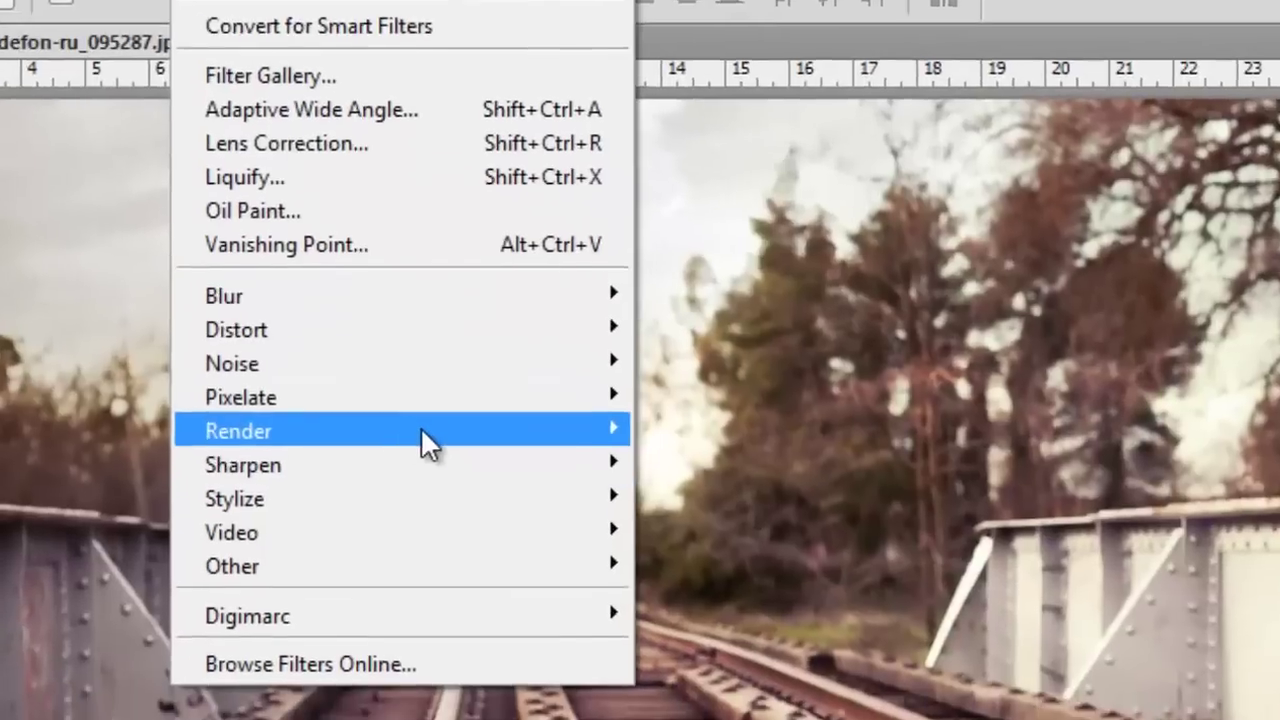
mouse_move(485, 433)
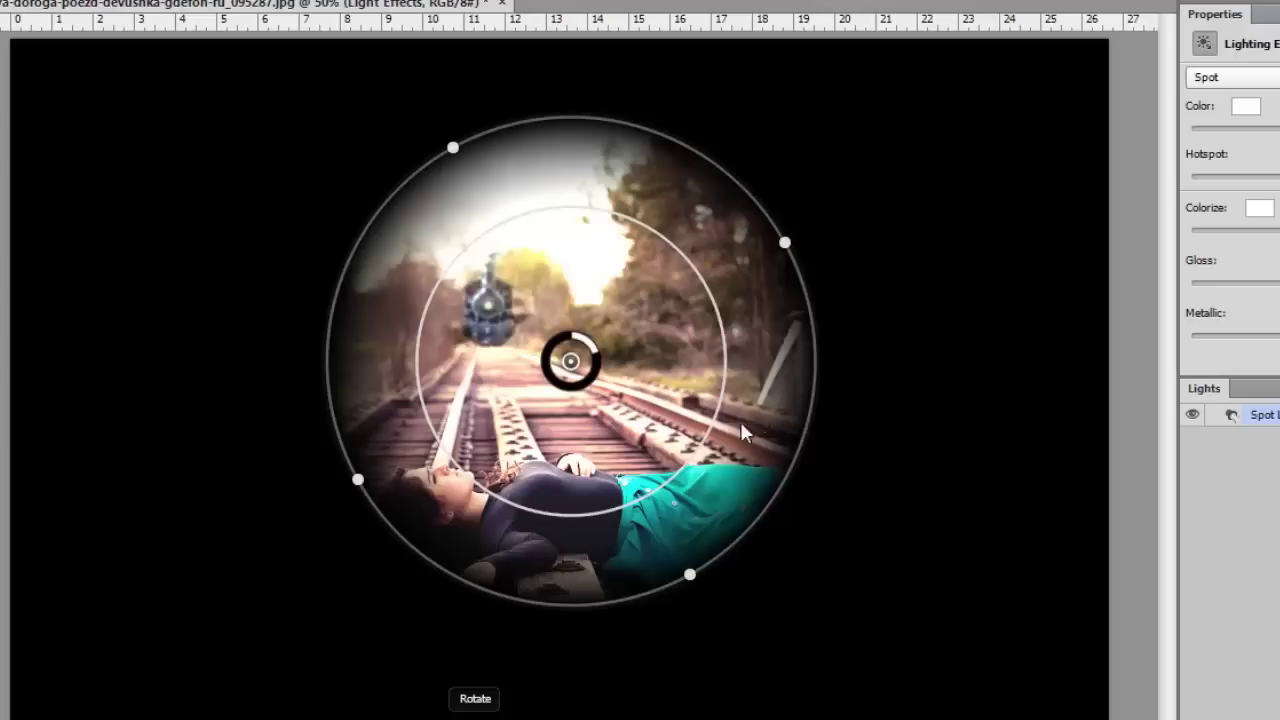
left_click_drag(674, 340, 648, 303)
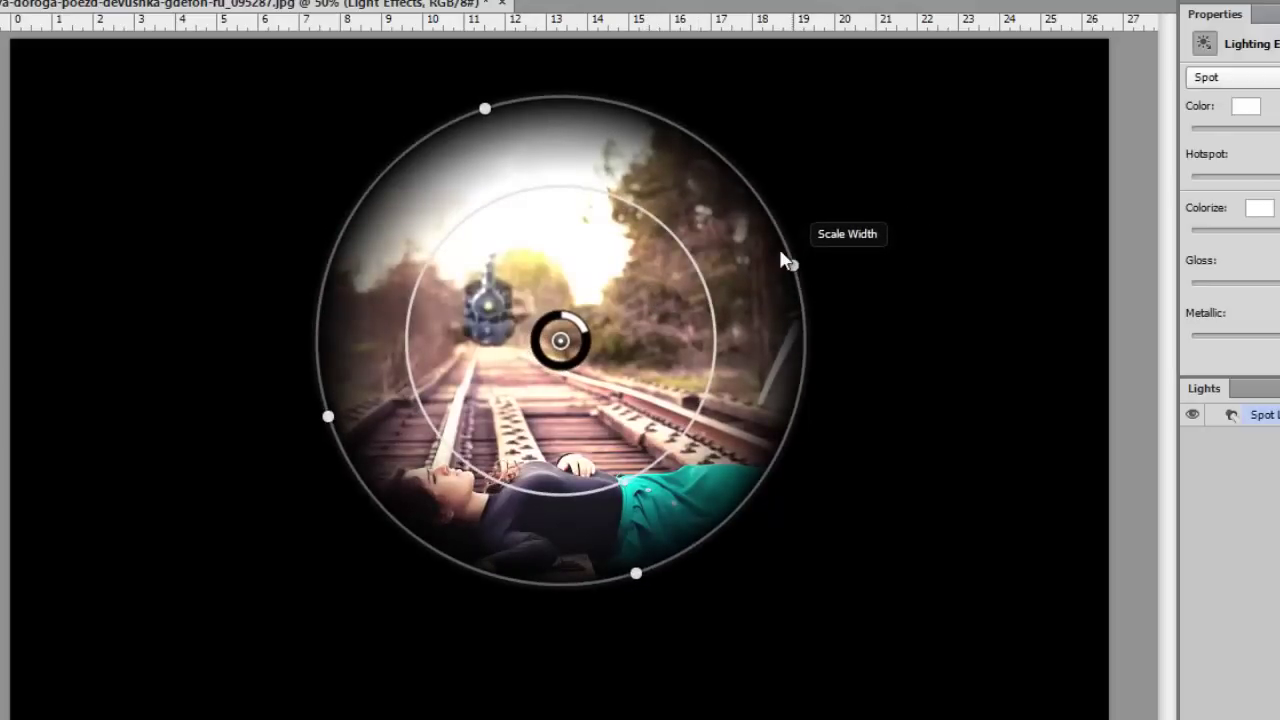
left_click_drag(792, 267, 888, 210)
key("ctrl+z")
left_click_drag(652, 101, 630, 119)
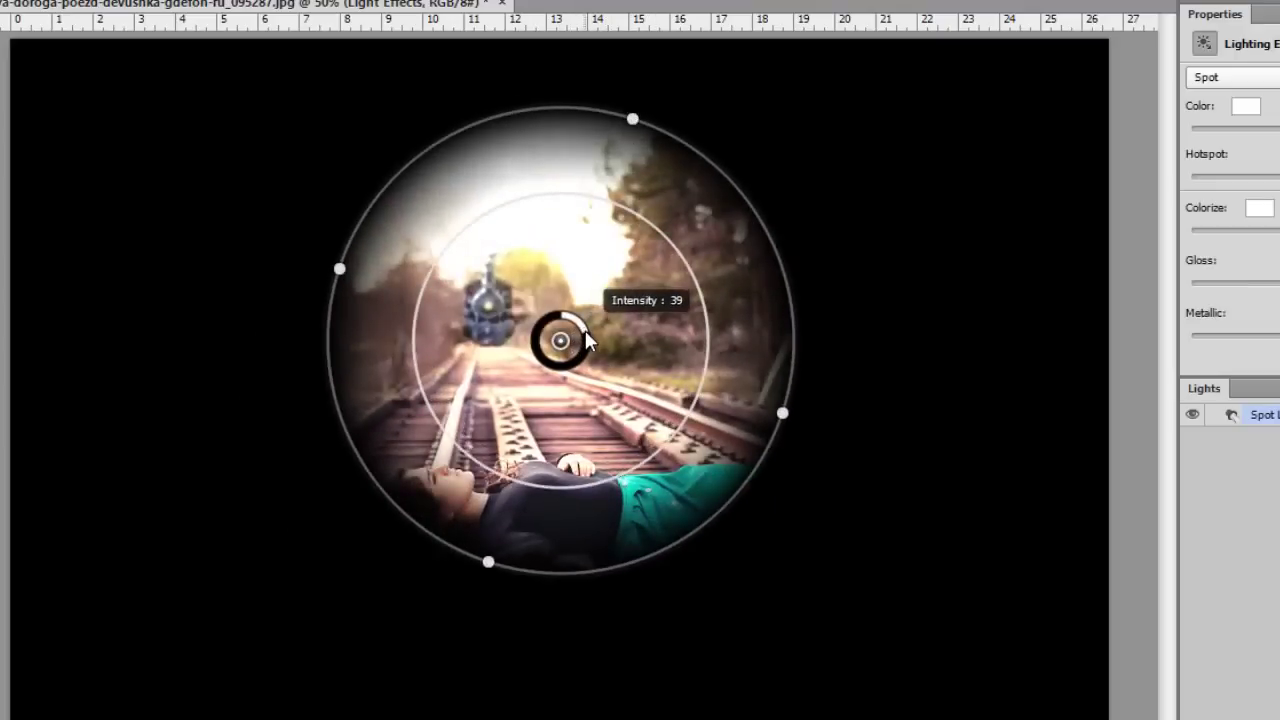
mouse_move(583, 341)
left_mouse_down()
mouse_move(560, 364)
mouse_move(559, 342)
mouse_move(587, 331)
left_mouse_up()
left_click_drag(754, 374, 701, 267)
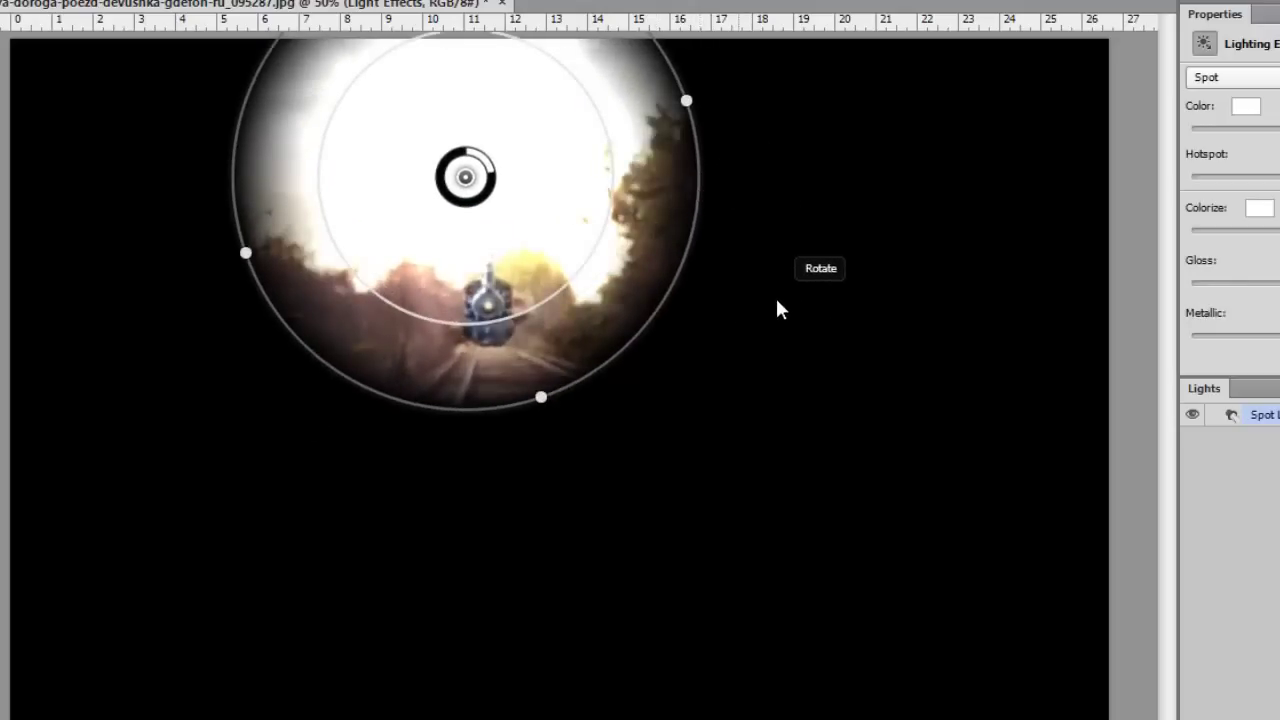
Enlarge, tilt and centre the spotlight ellipse over the woman and tracks, then apply it.
left_click_drag(538, 401, 680, 598)
left_click_drag(748, 512, 822, 527)
left_click_drag(1044, 168, 989, 305)
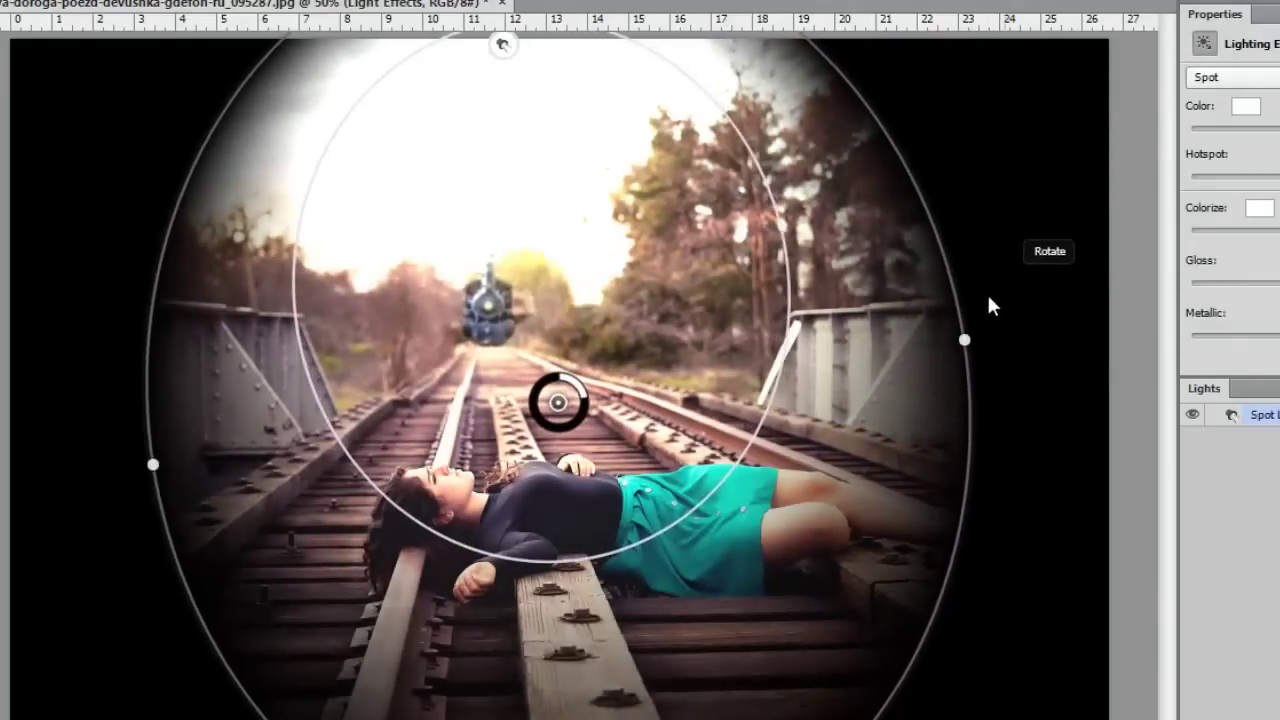
left_click_drag(897, 343, 882, 311)
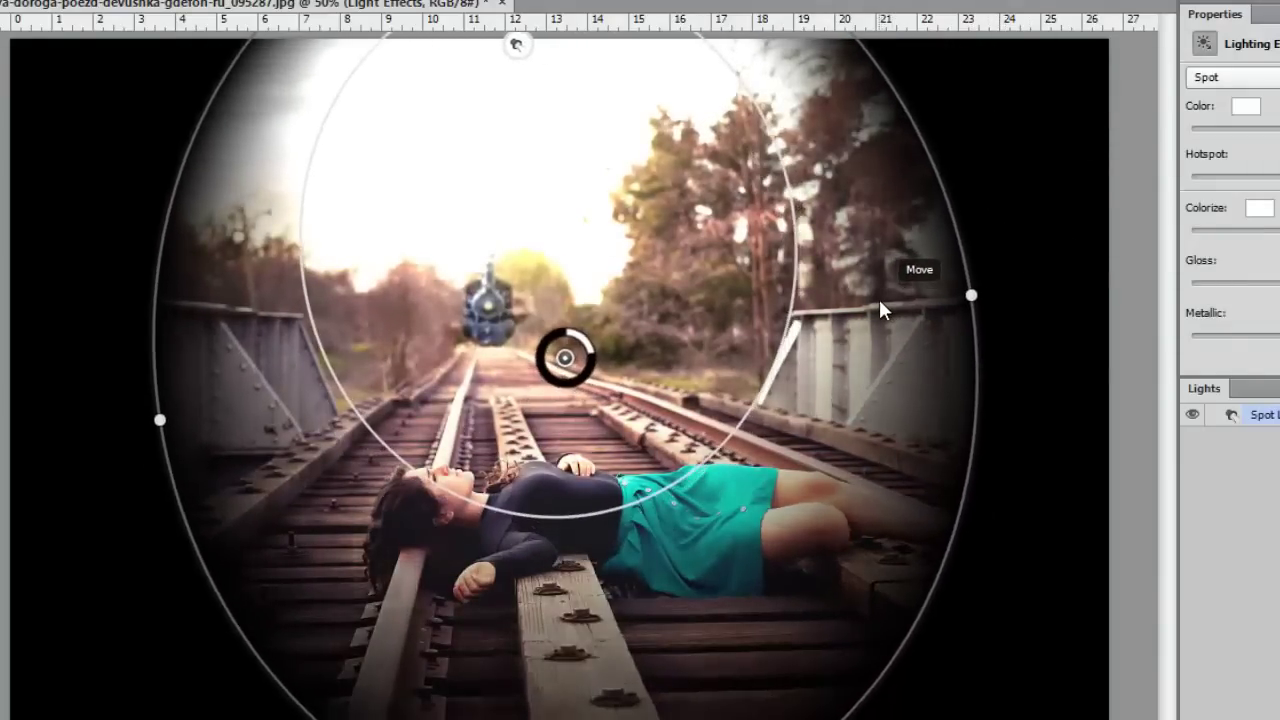
left_click_drag(880, 310, 832, 126)
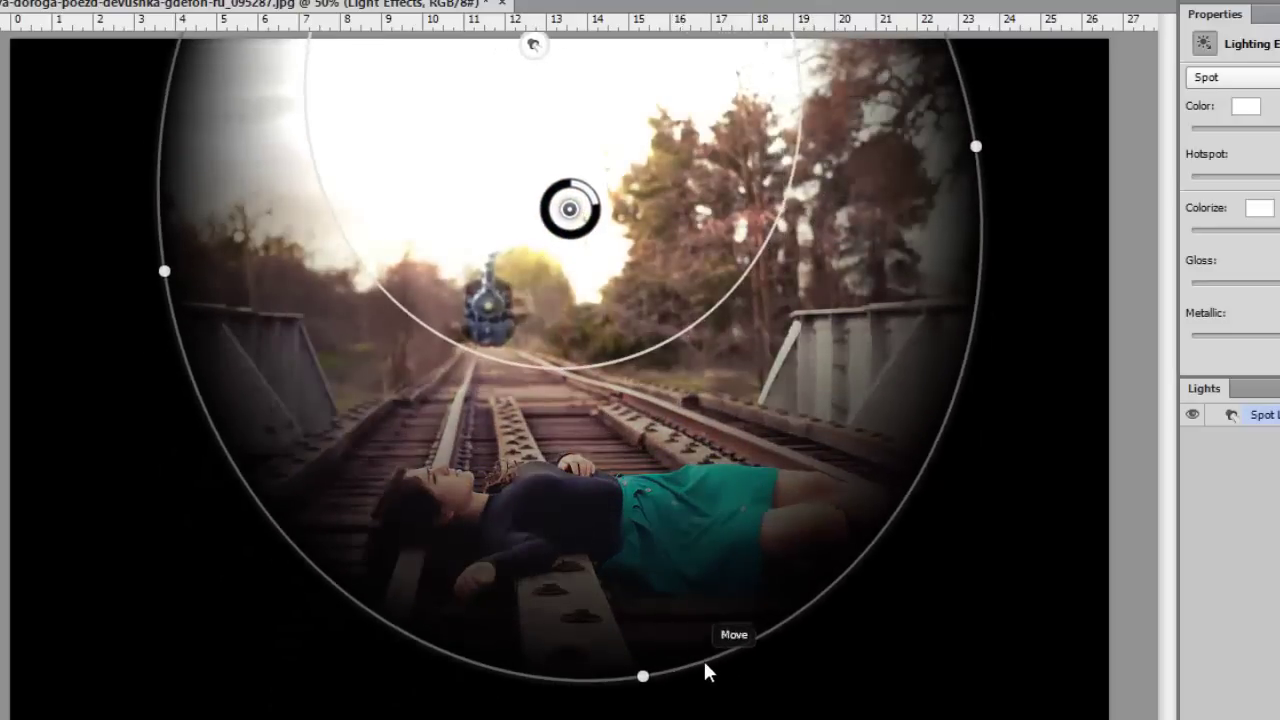
left_click_drag(720, 690, 690, 688)
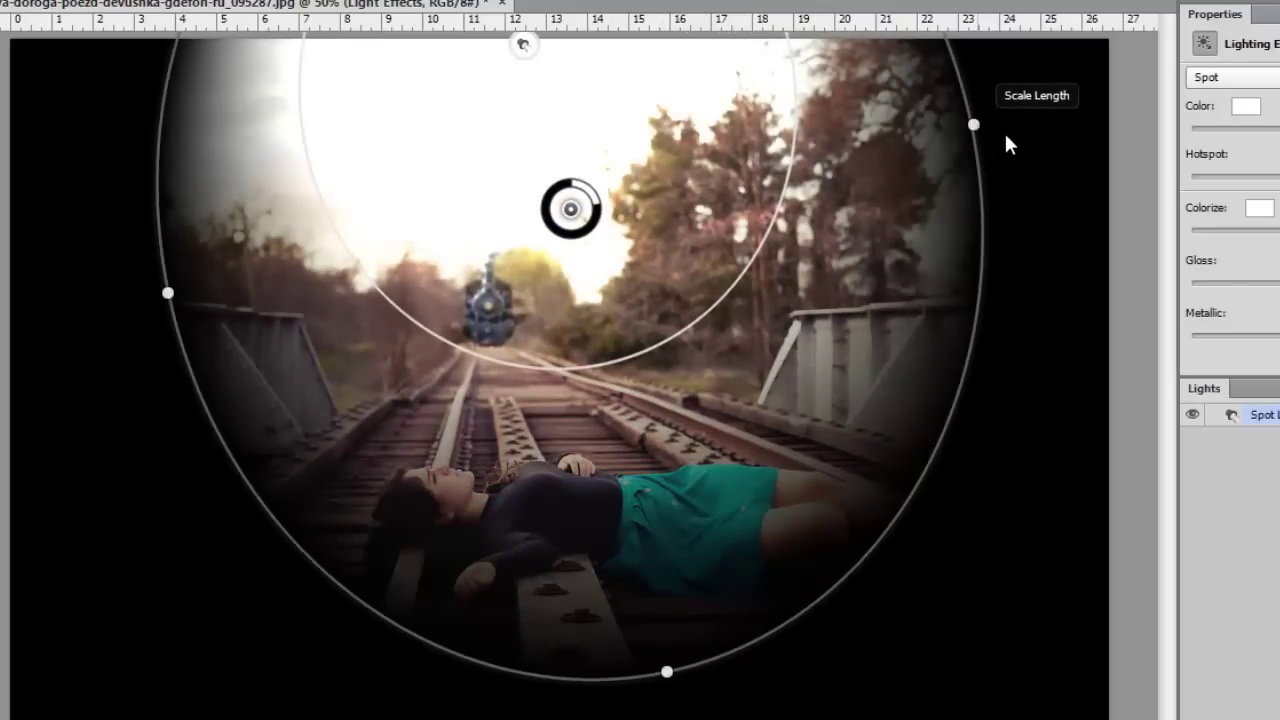
mouse_move(1007, 145)
left_mouse_down()
mouse_move(1046, 160)
mouse_move(1014, 163)
left_mouse_up()
left_click_drag(931, 274, 880, 310)
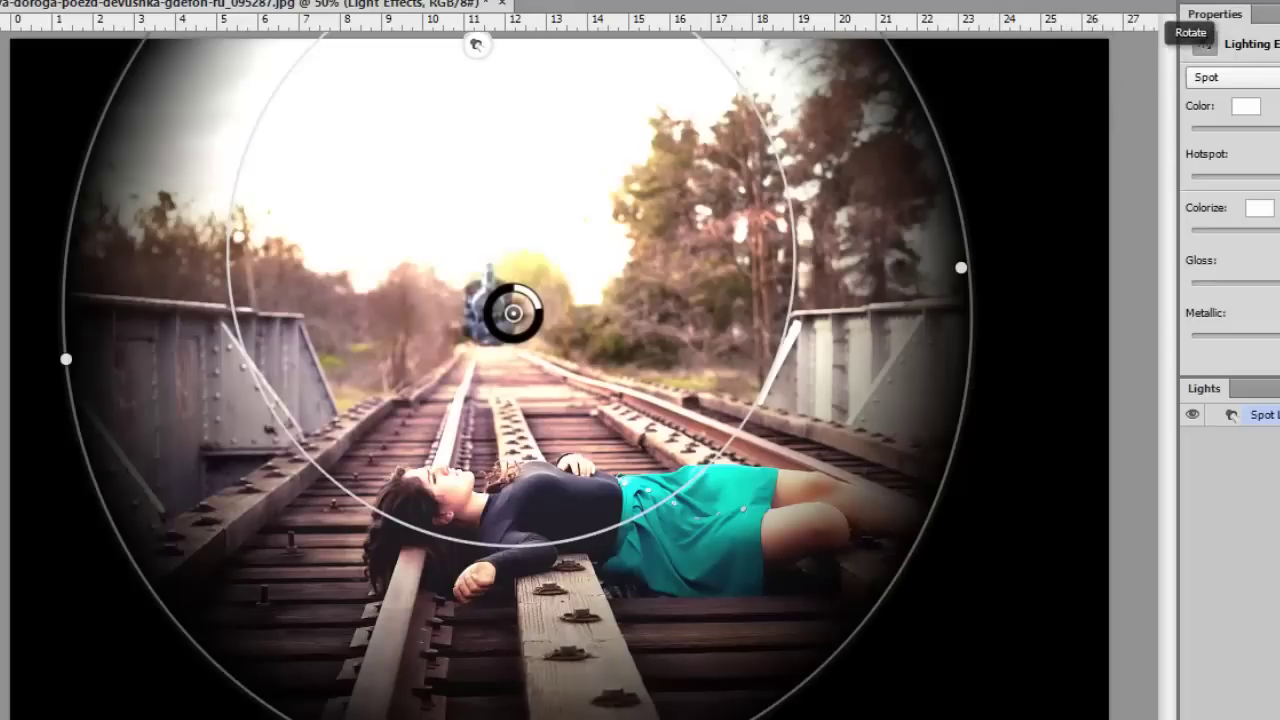
key("Return")
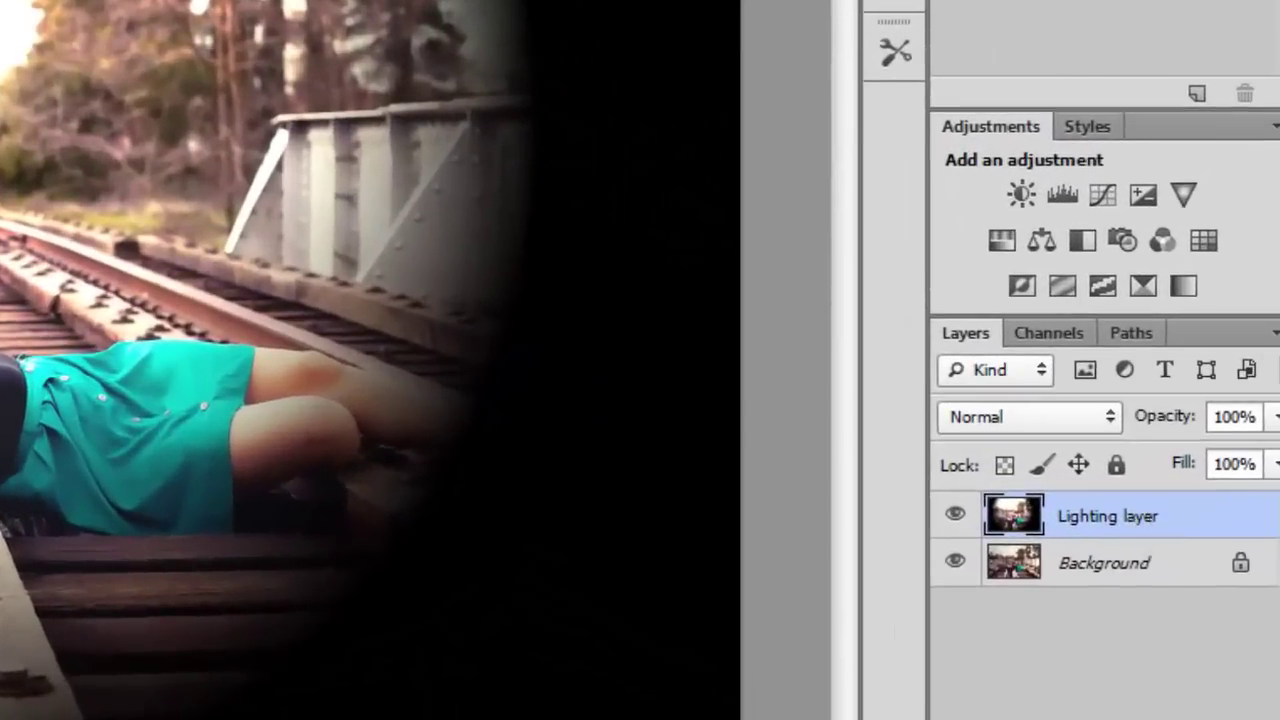
Lower the Lighting layer's opacity to 54% and toggle its visibility to compare.
left_click(1277, 416)
left_click_drag(1250, 452, 1220, 453)
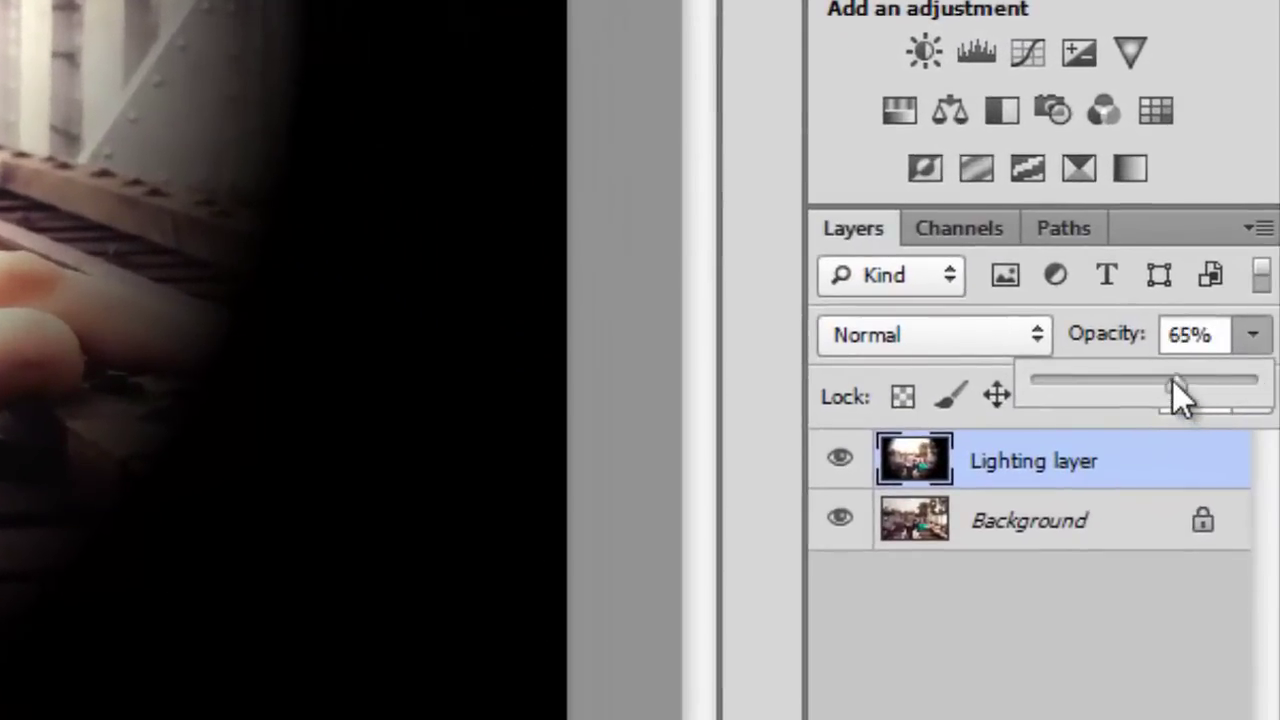
left_click_drag(1130, 389, 1134, 400)
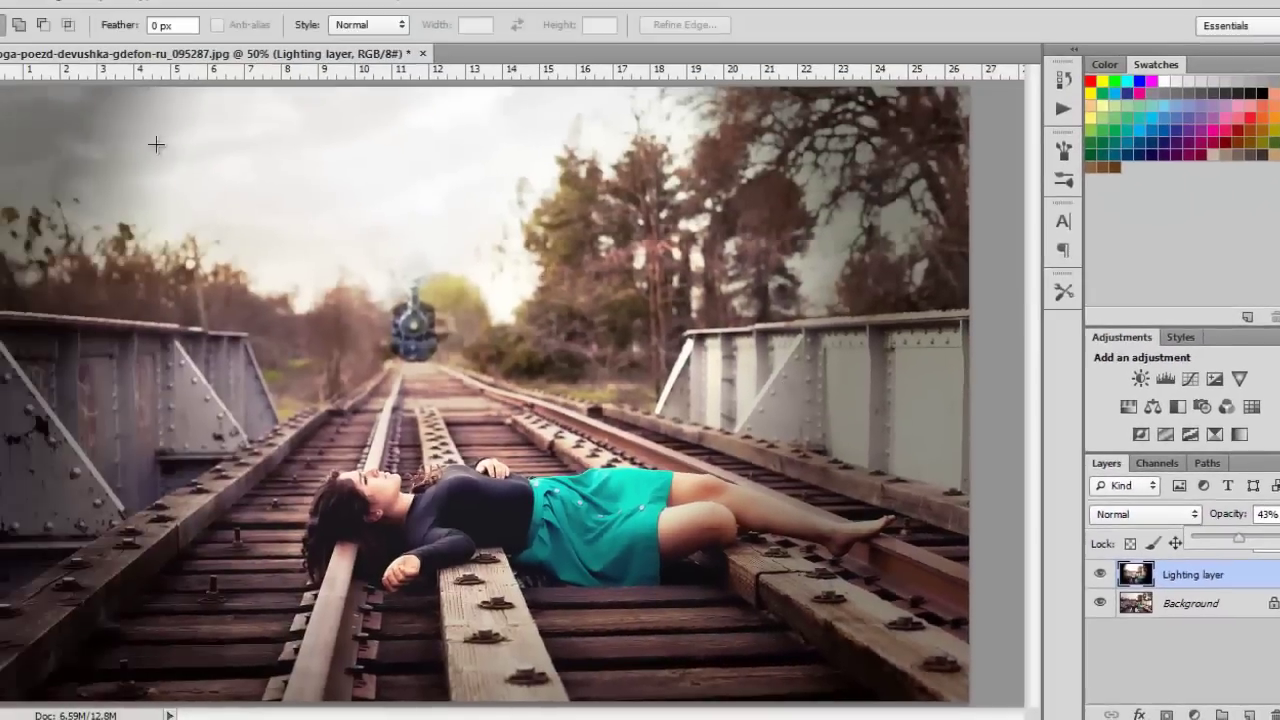
left_click_drag(1254, 547, 1254, 547)
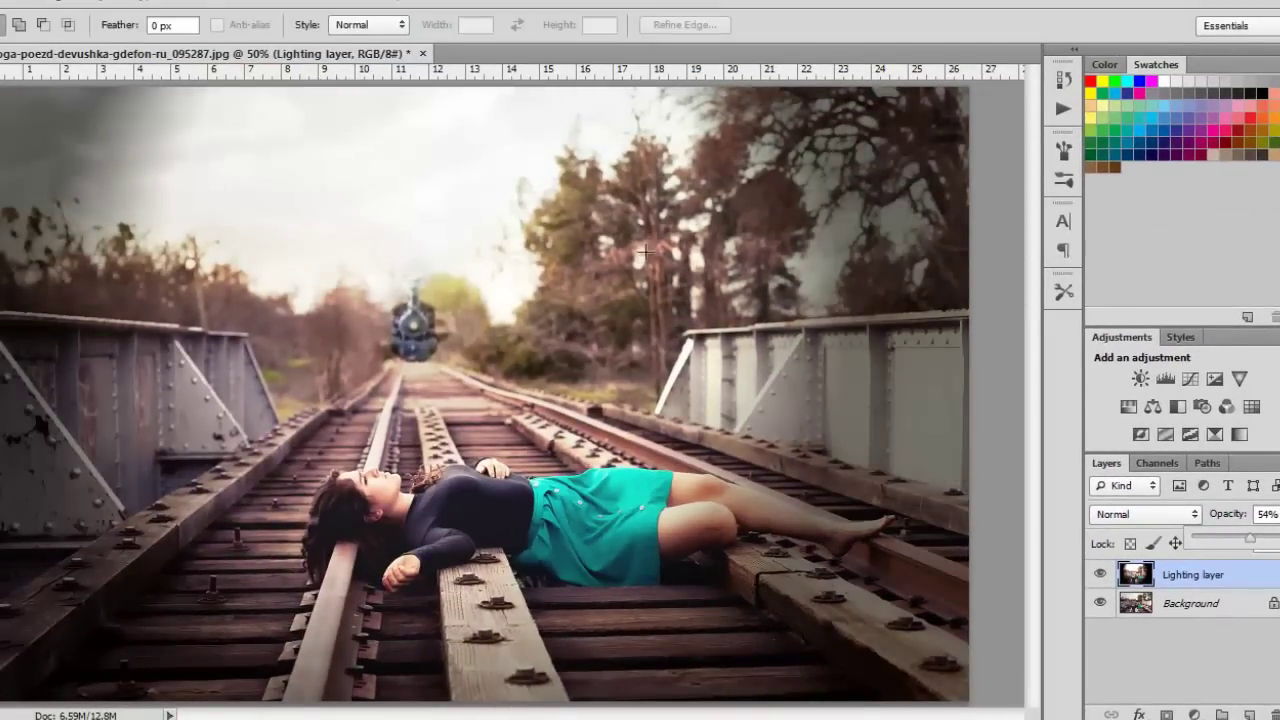
left_click(1101, 575)
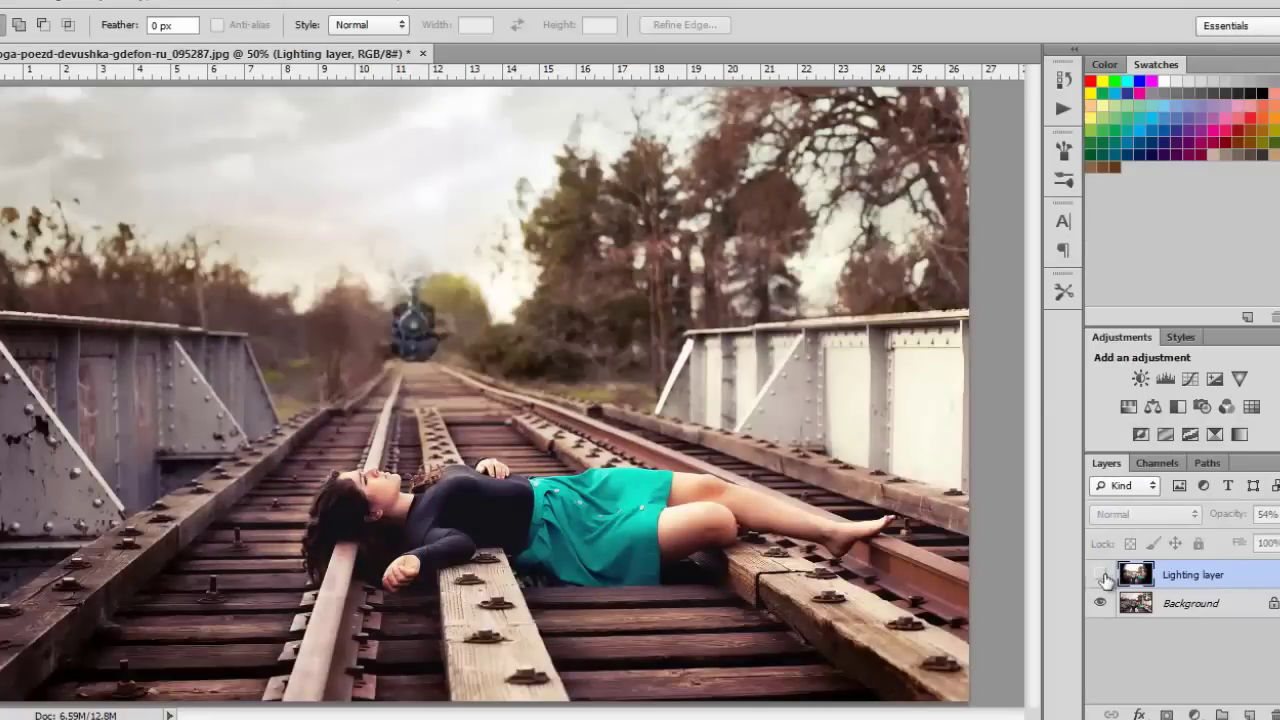
left_click(1101, 575)
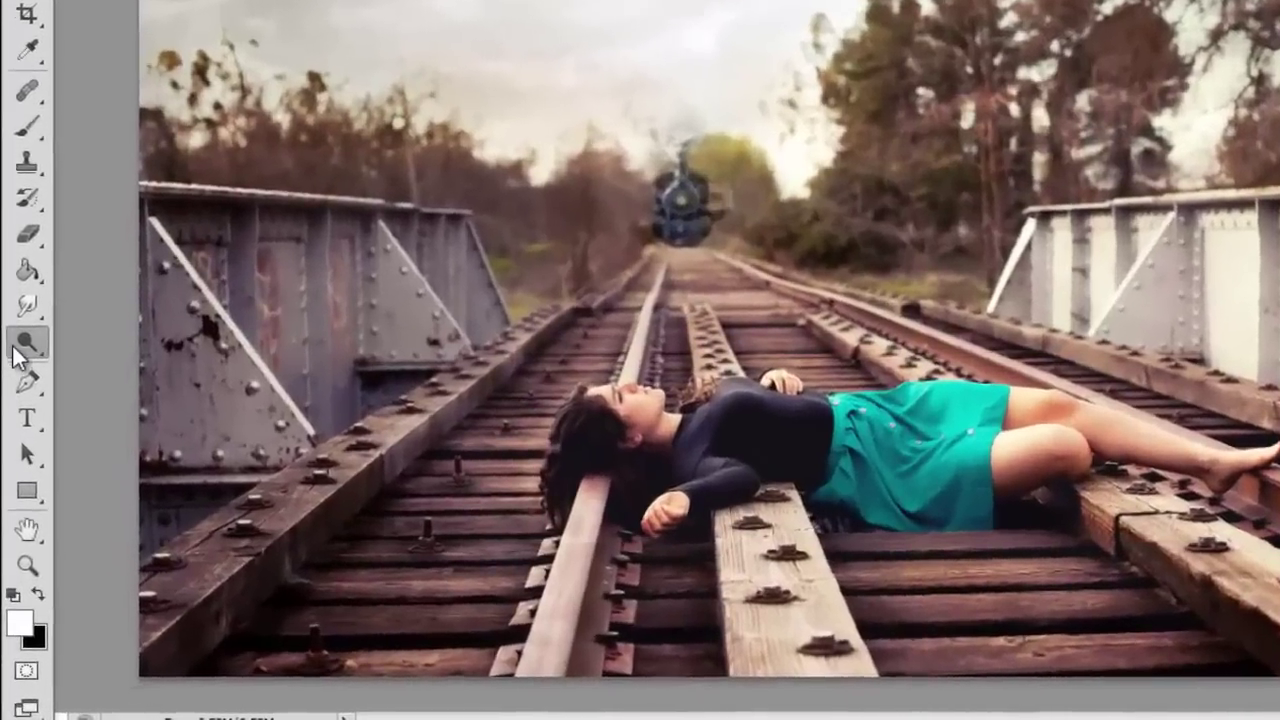
Open the toning tools flyout to reach the Dodge Tool.
left_click(20, 446)
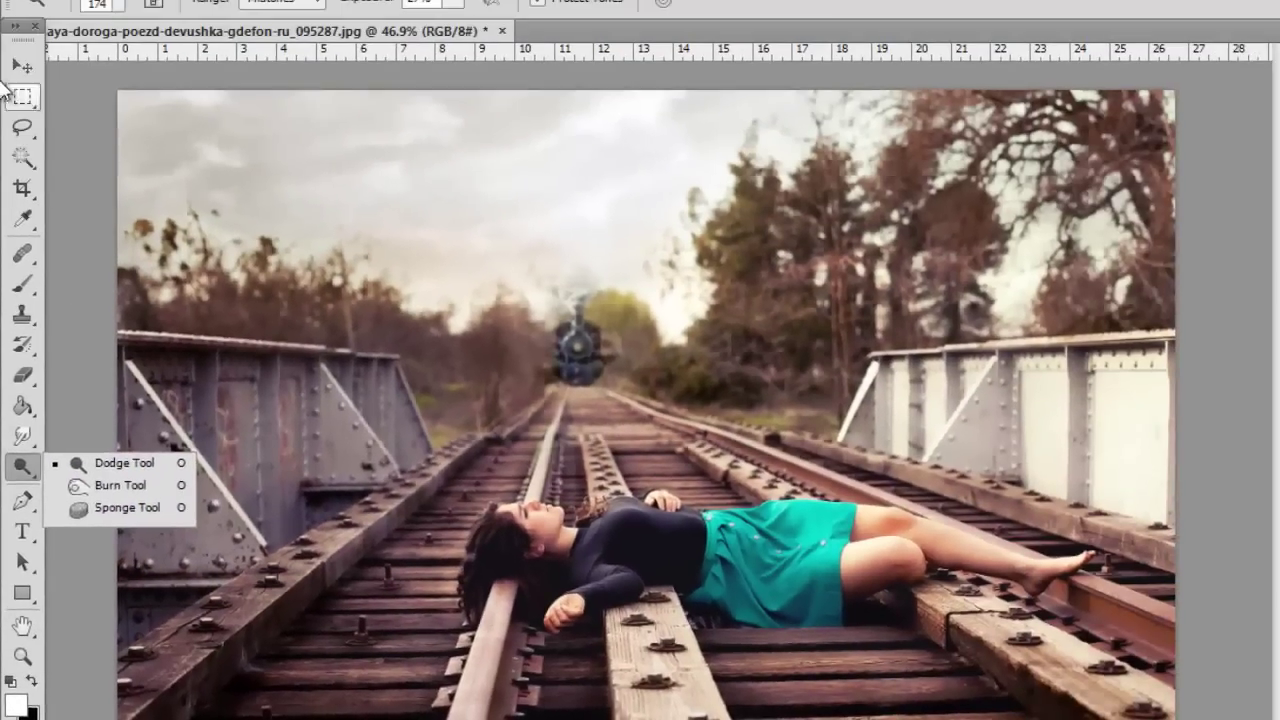
Duplicate the Background layer as a new layer named 'Dark background'.
left_click(140, 240)
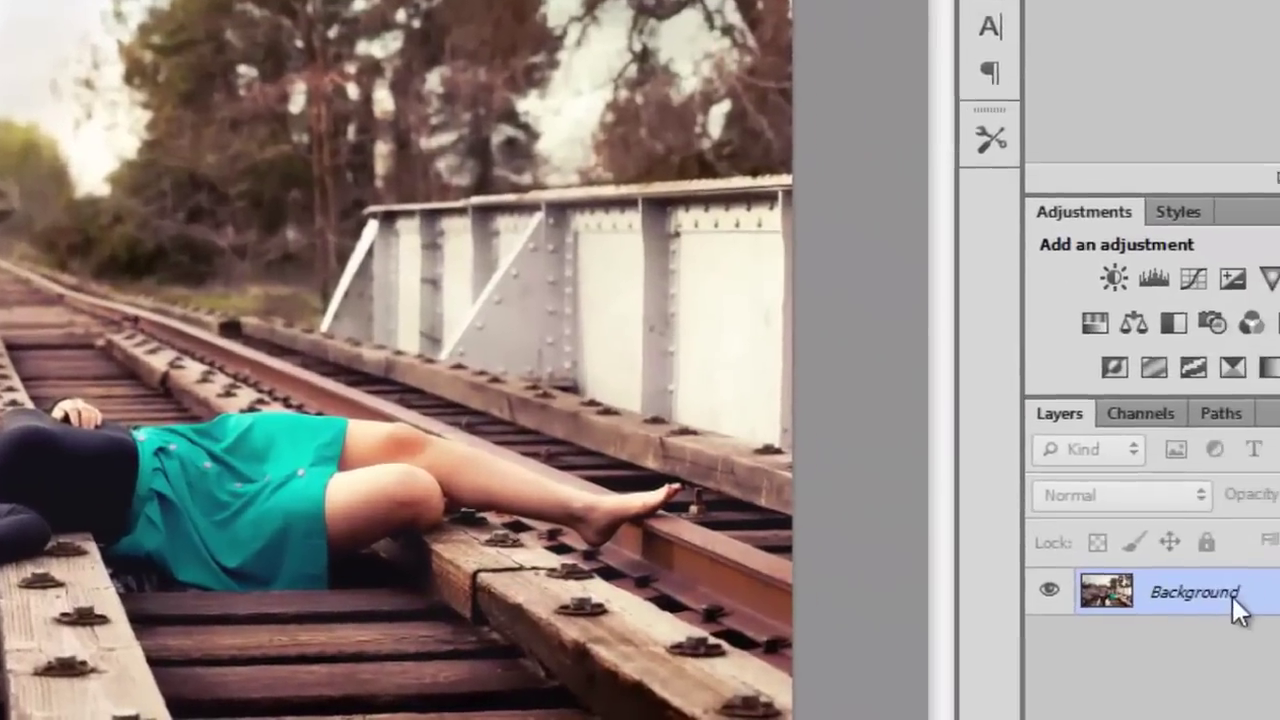
right_click(1234, 606)
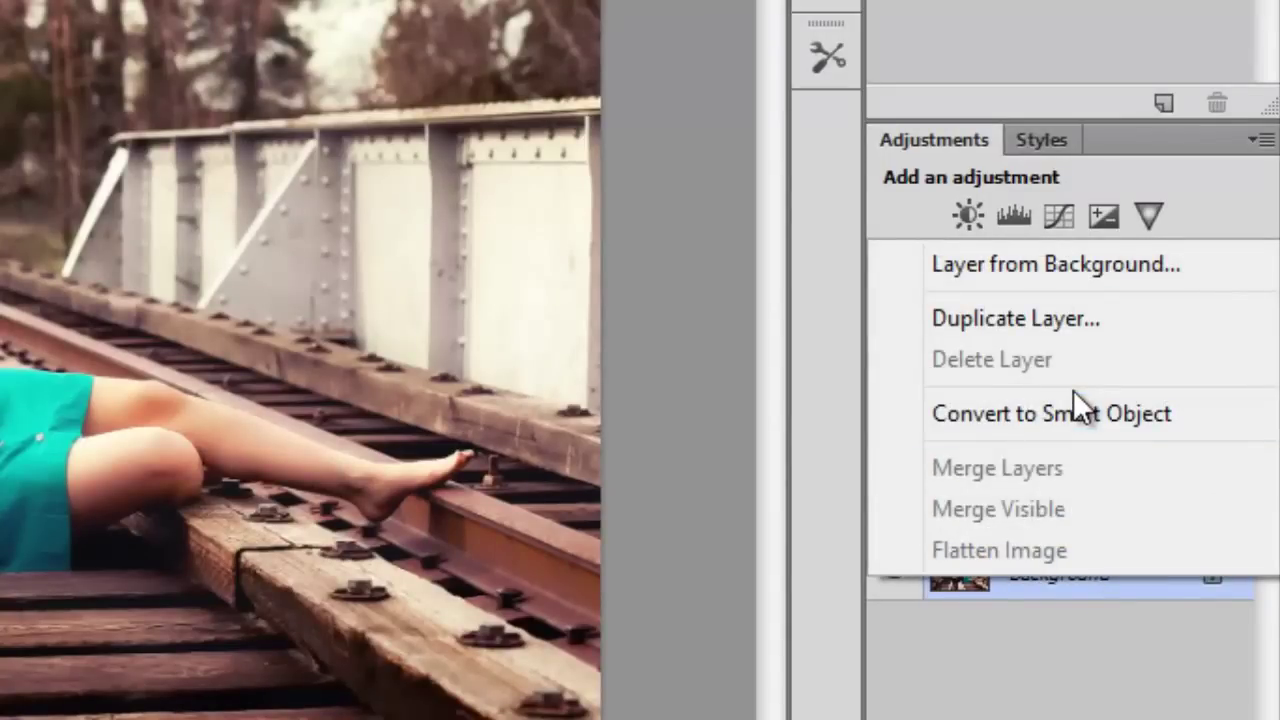
left_click(1073, 316)
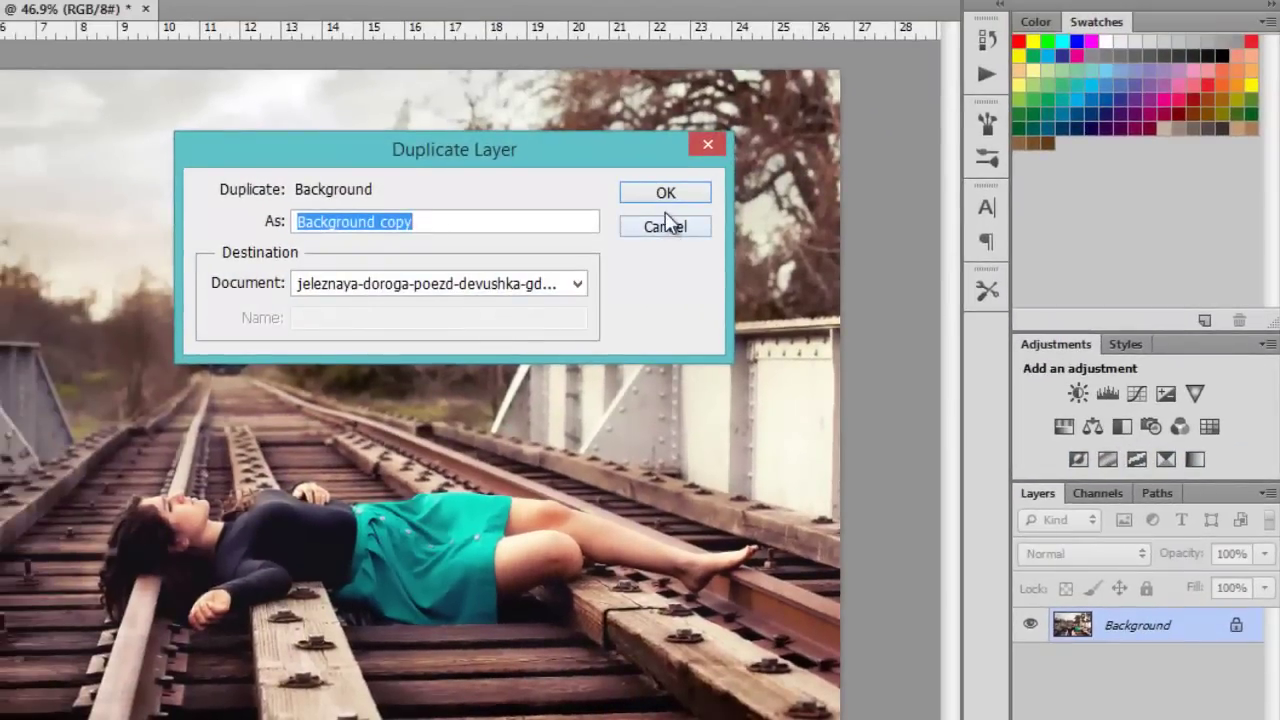
type("Dark ")
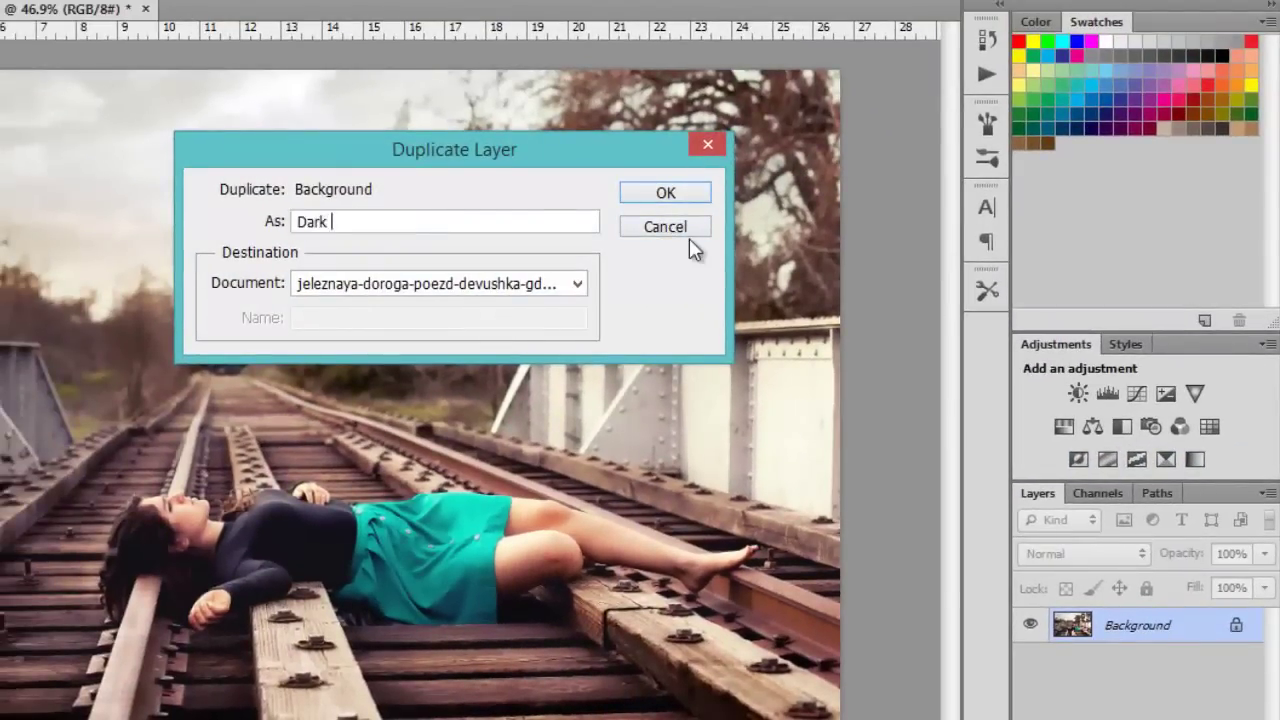
type("background")
key("Return")
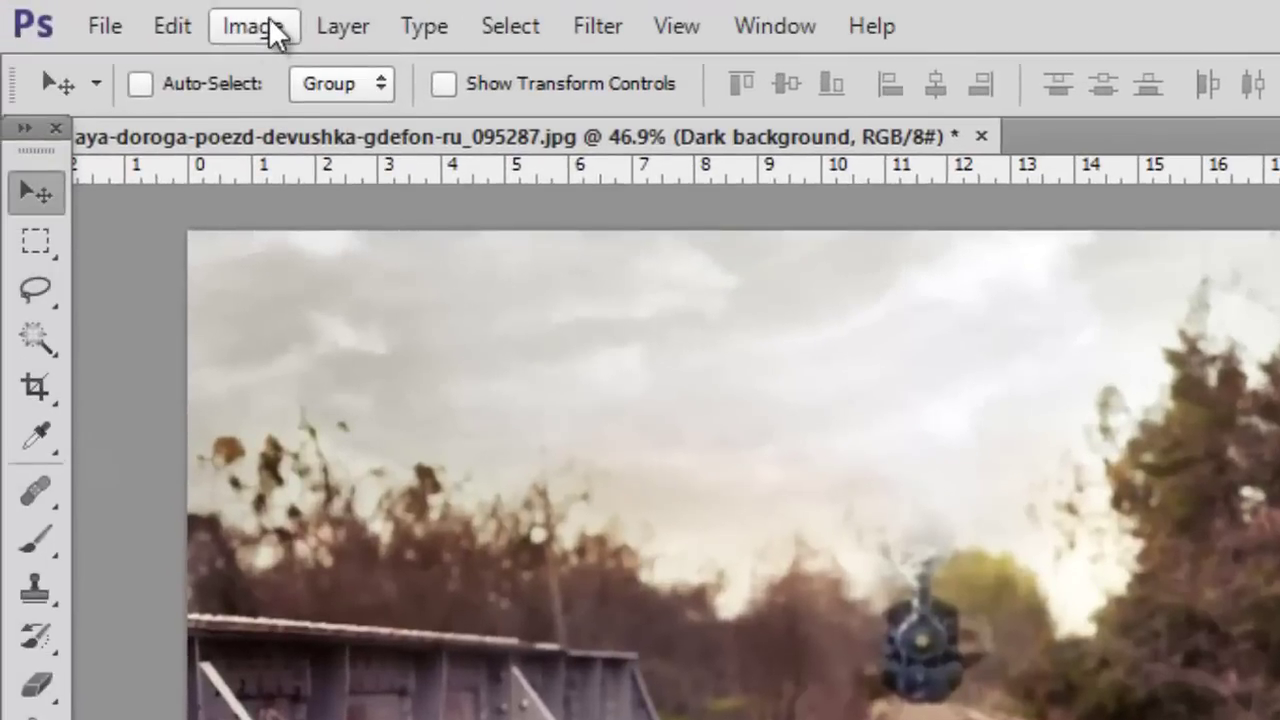
Apply a Curves adjustment pulling input 160 down to output 77 to darken the layer.
left_click(271, 29)
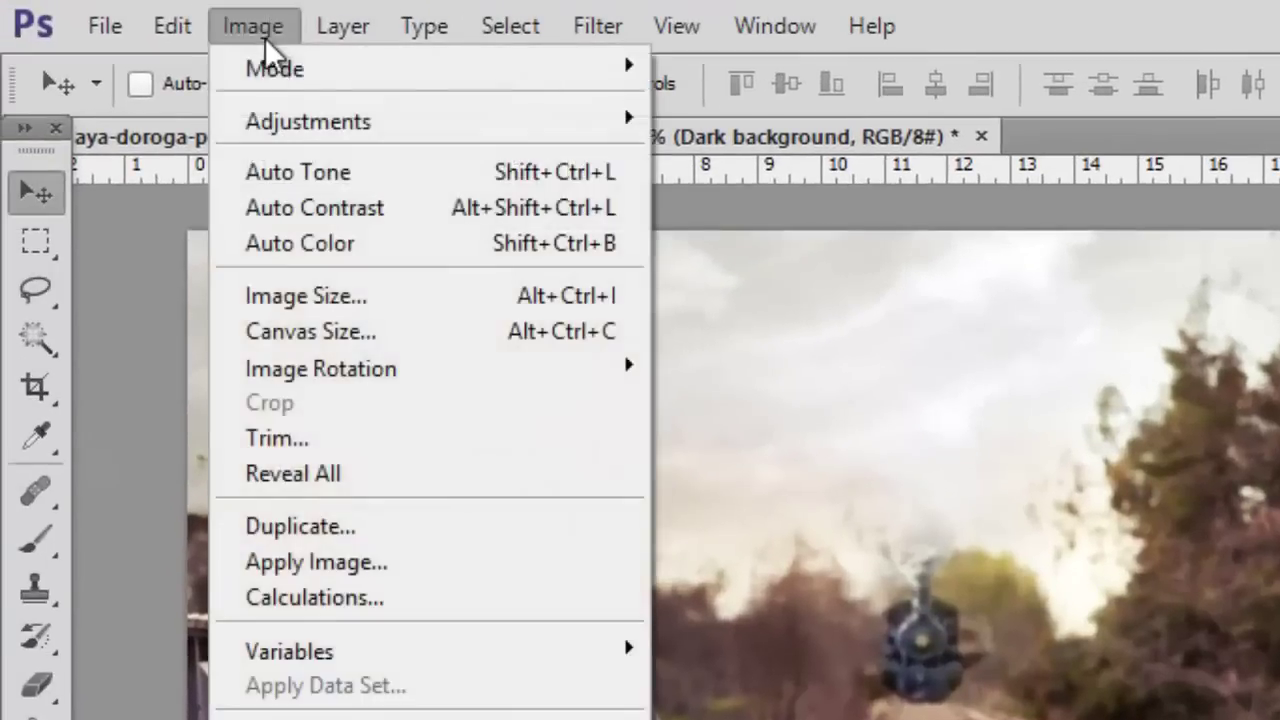
mouse_move(404, 112)
left_click(707, 180)
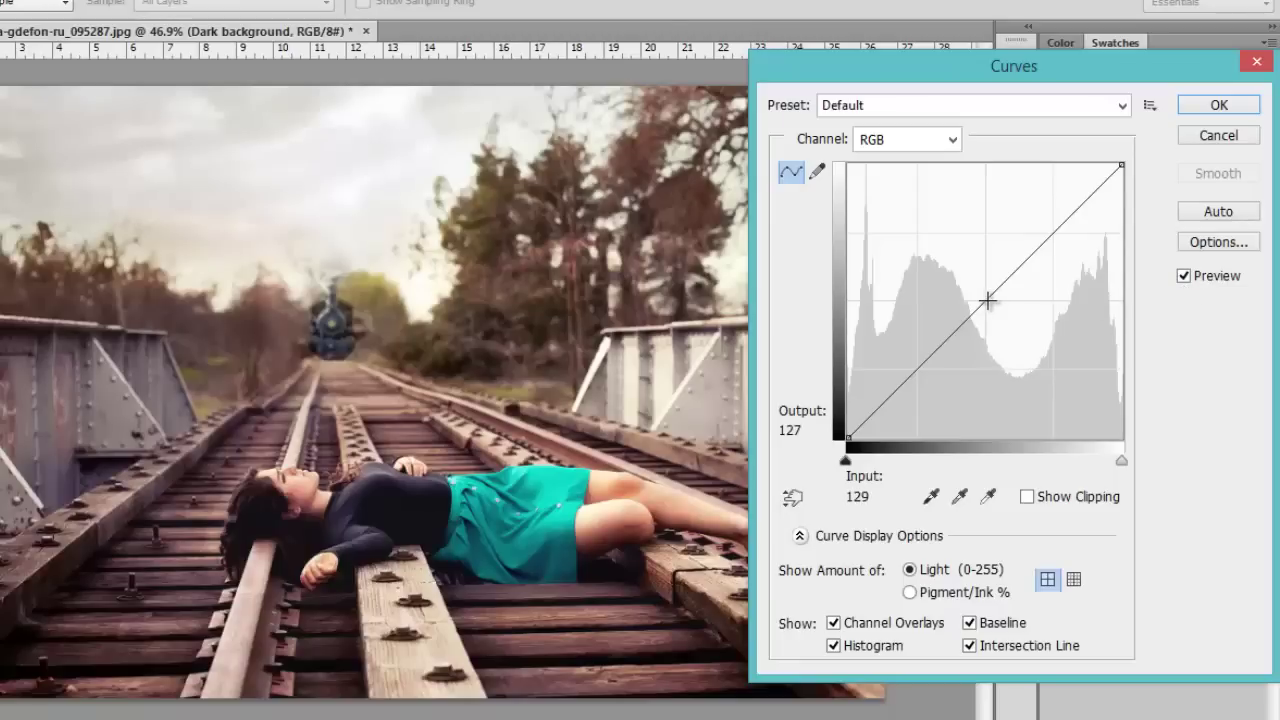
left_click_drag(987, 300, 1017, 354)
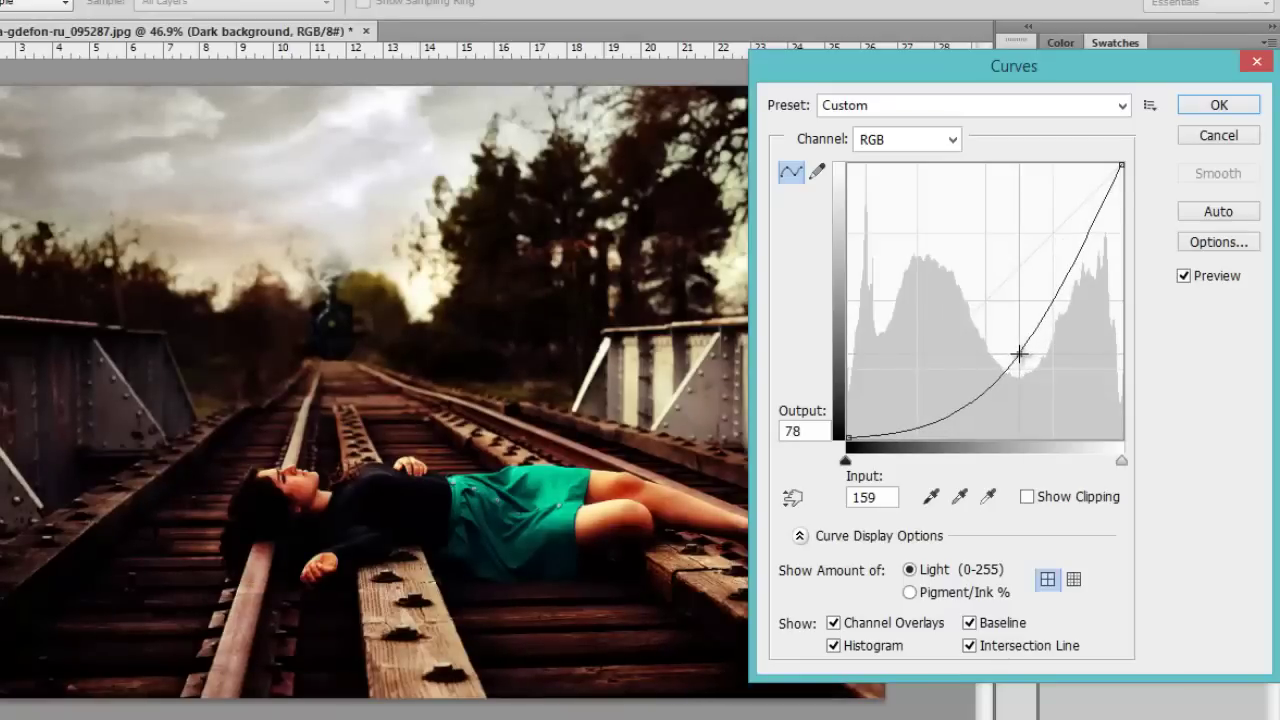
left_click_drag(1020, 355, 1021, 356)
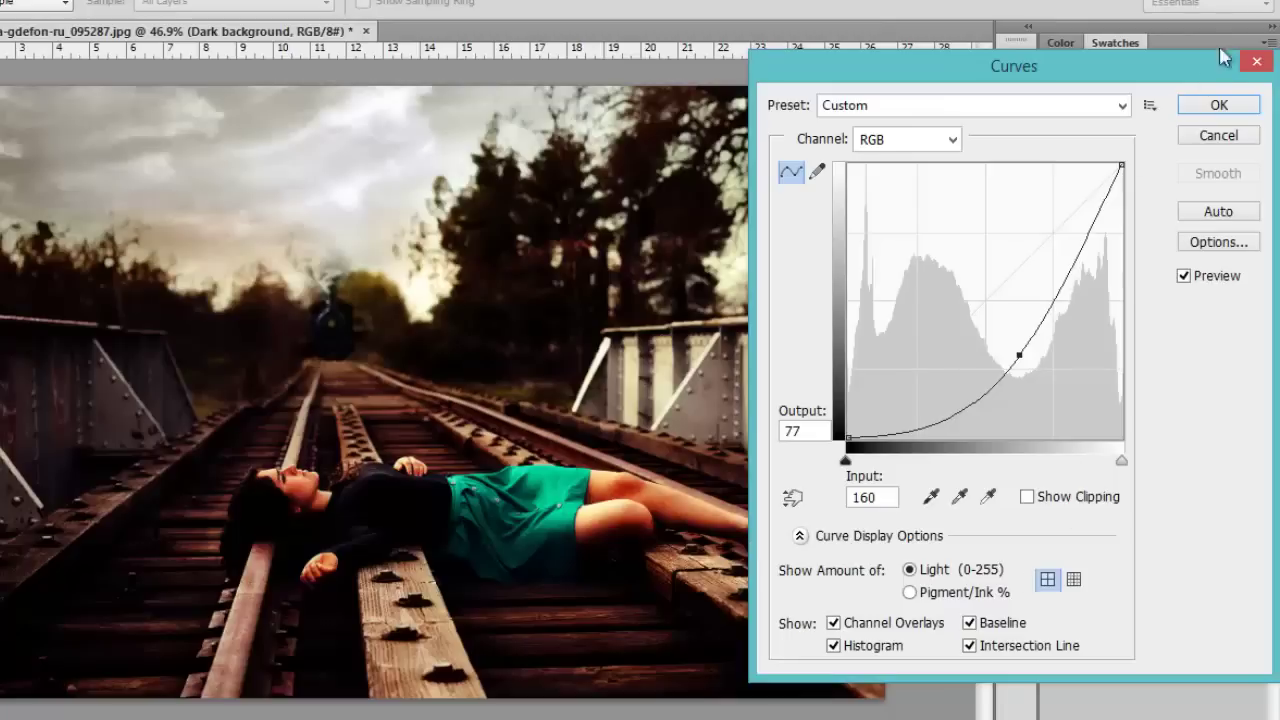
left_click(1218, 106)
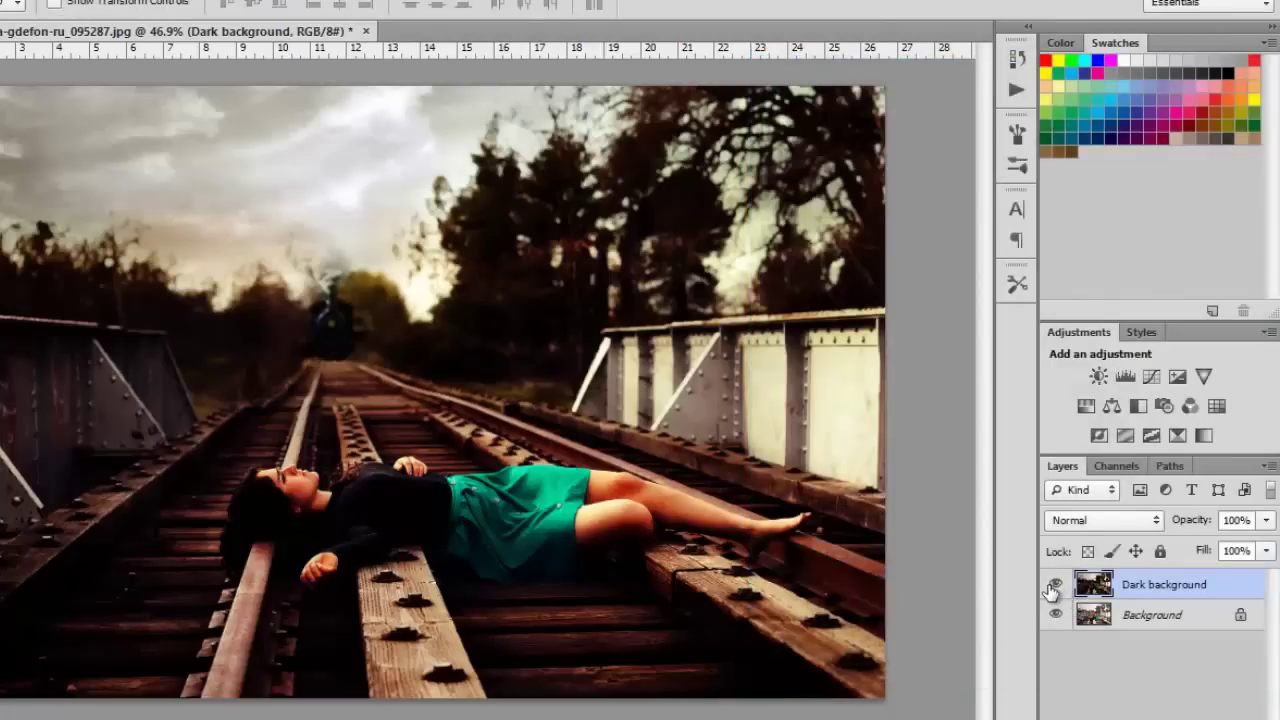
Toggle the Dark background layer to compare, then size the eraser to a soft 193 px brush.
left_click(1054, 585)
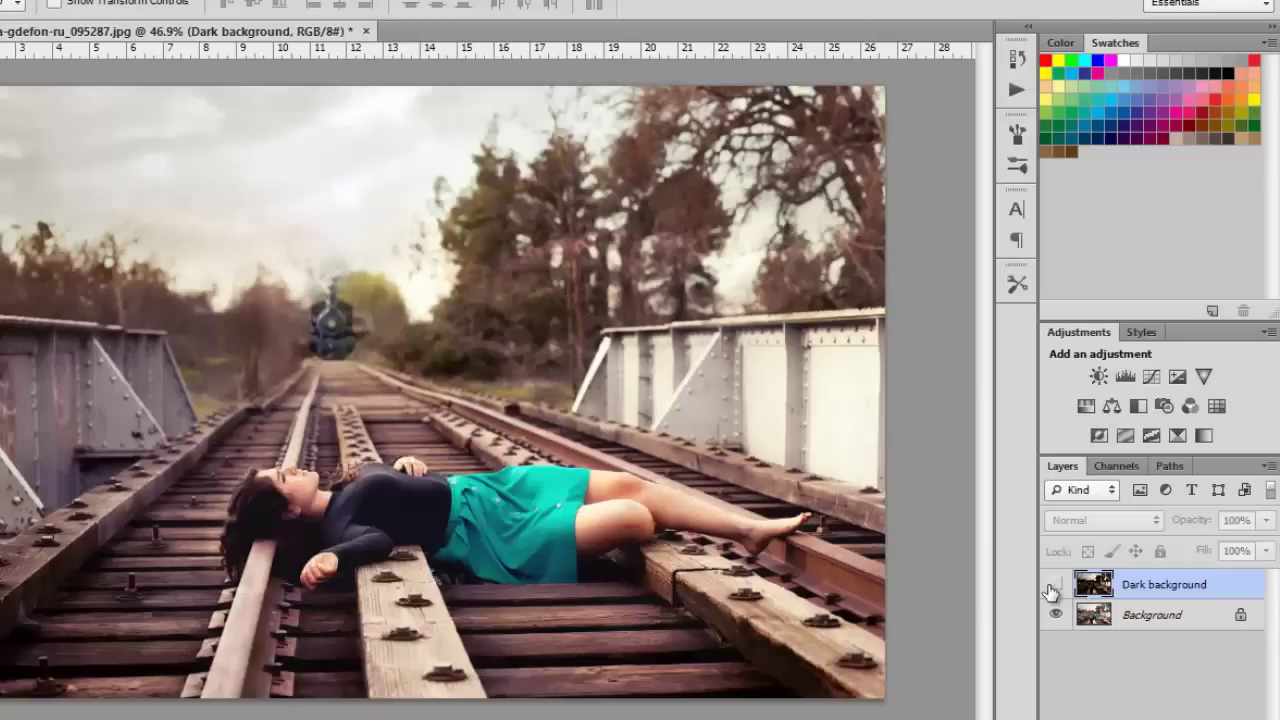
left_click(1054, 585)
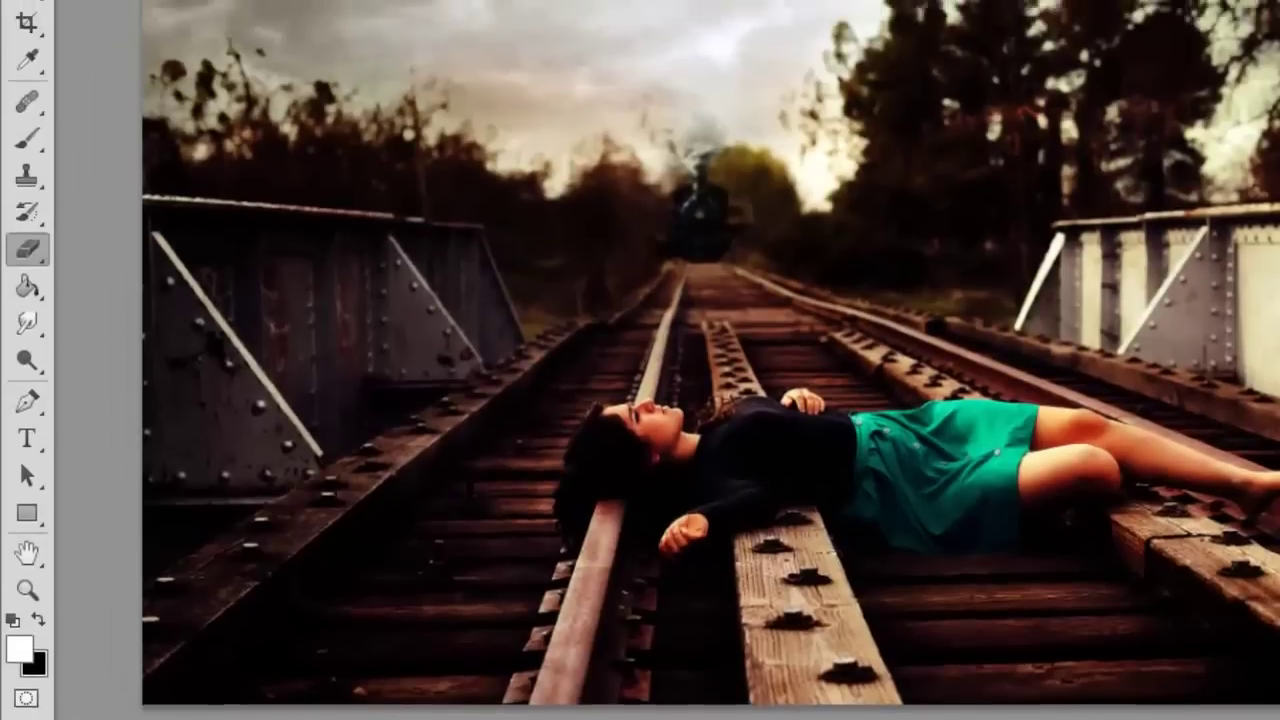
right_click(102, 49)
left_click_drag(250, 20, 246, 21)
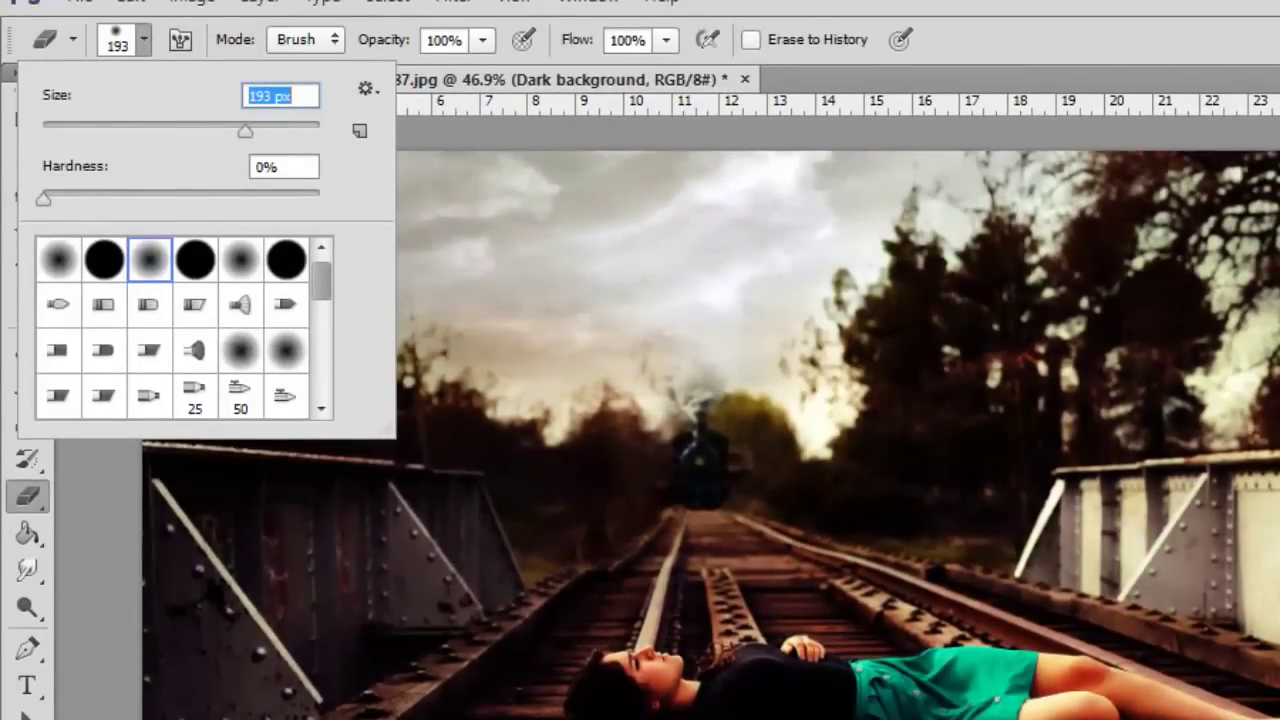
key("Return")
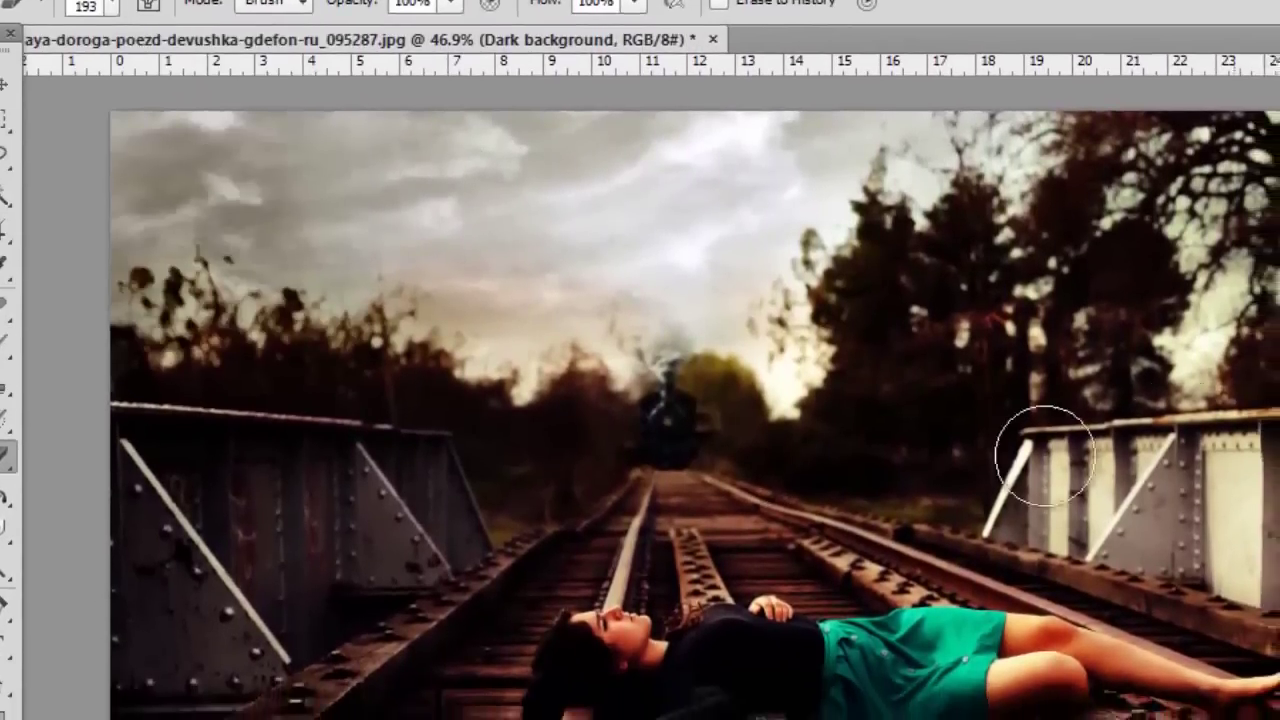